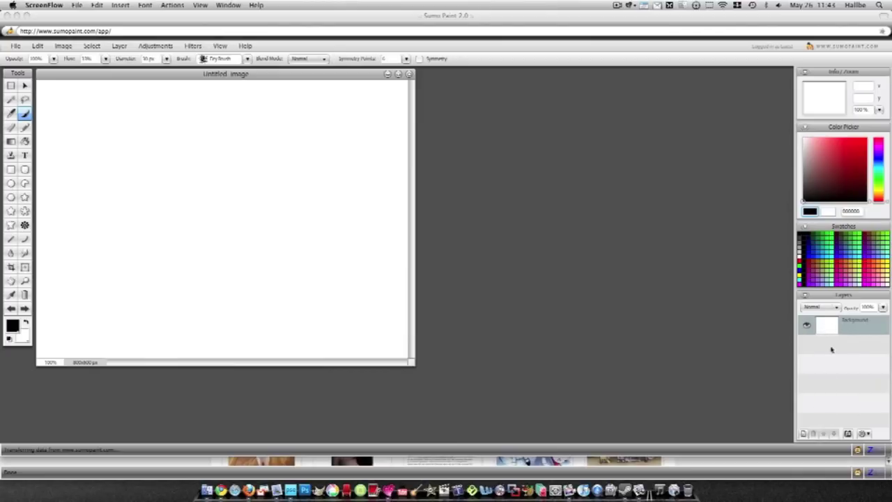
# Duplicate the Background layer, then add an empty Layer 1 above the copy and select it.
pyautogui.rightClick(829, 324)
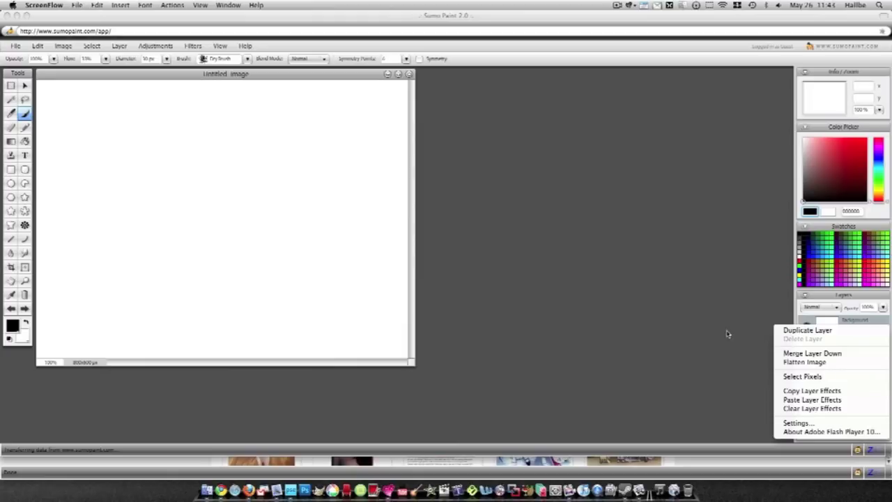
pyautogui.click(817, 332)
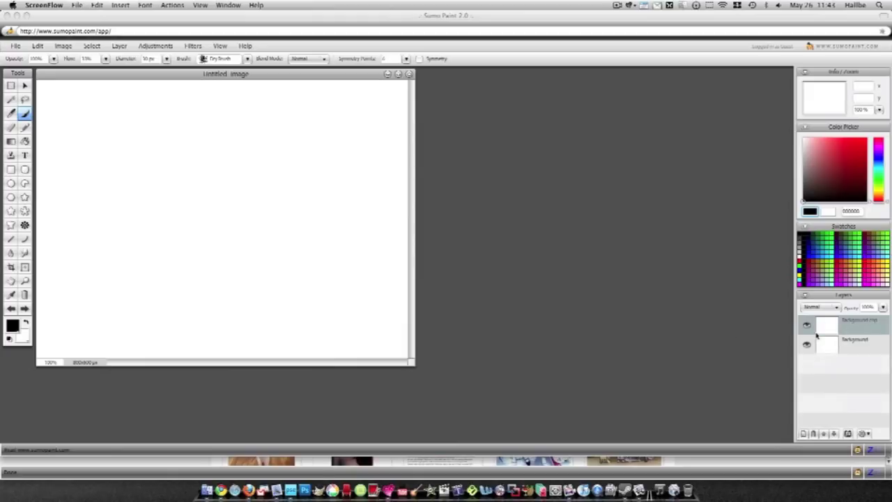
pyautogui.click(802, 435)
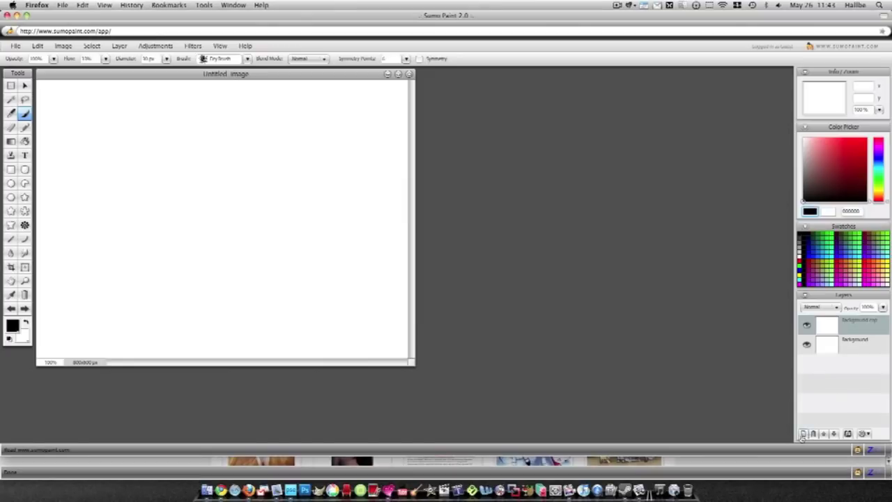
pyautogui.click(803, 434)
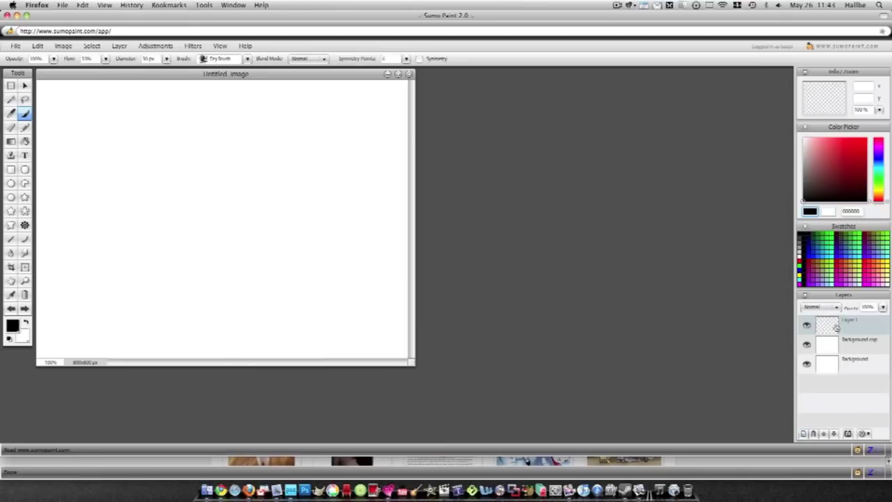
pyautogui.click(816, 331)
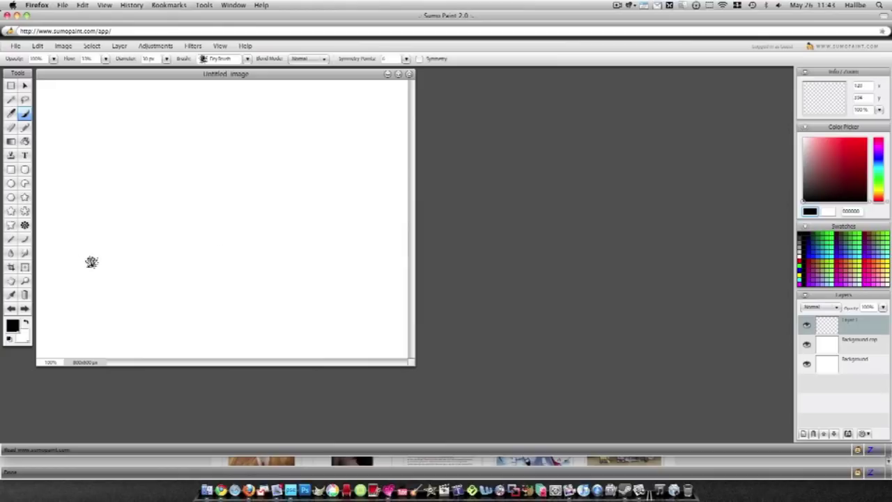
# Select the Background layer and set the Gradient Fill tool to the blue preset with Spiral type.
pyautogui.click(826, 362)
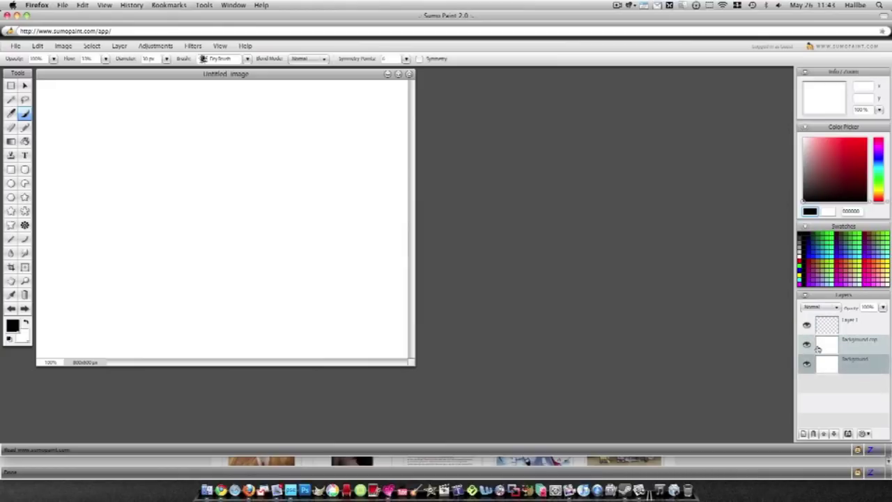
pyautogui.click(12, 142)
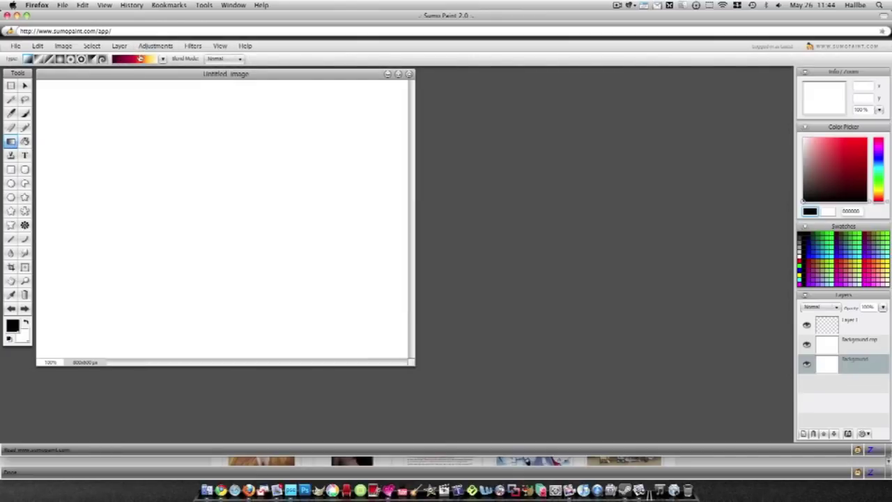
pyautogui.click(163, 59)
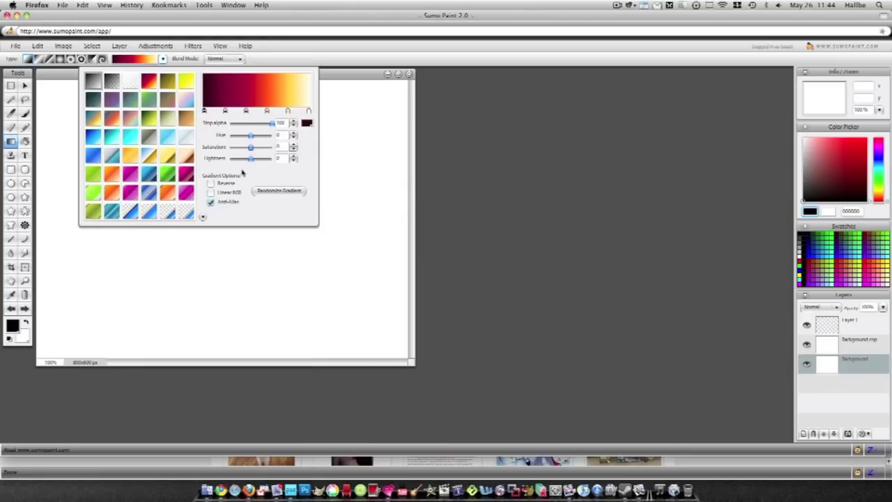
pyautogui.click(99, 142)
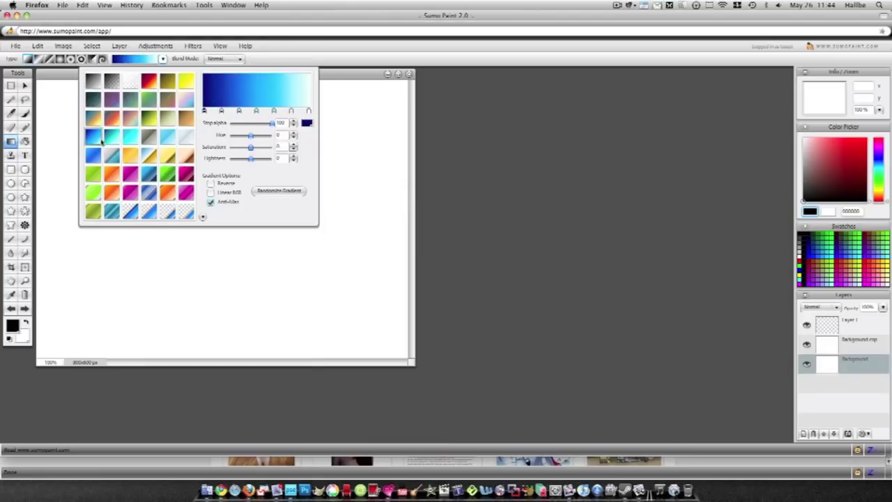
pyautogui.click(336, 75)
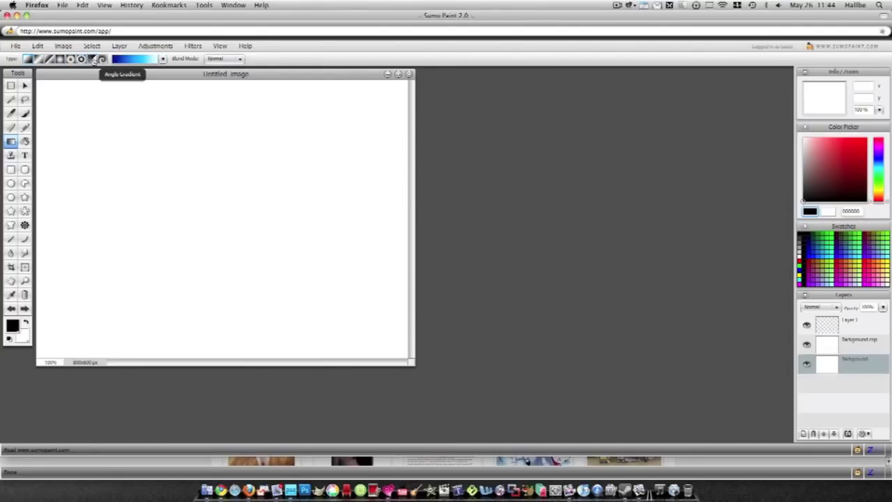
pyautogui.click(101, 59)
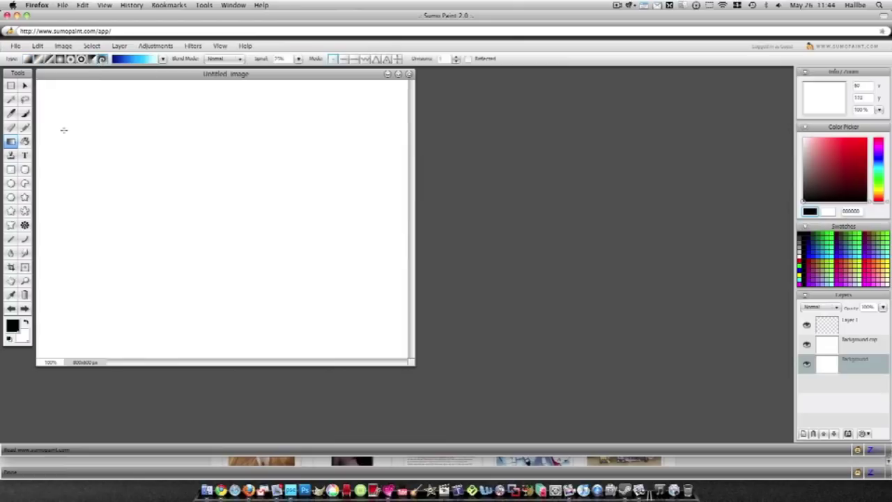
# Drag a spiral gradient onto Background, briefly hiding the Background copy to check it.
pyautogui.moveTo(186, 210); pyautogui.dragTo(319, 260)
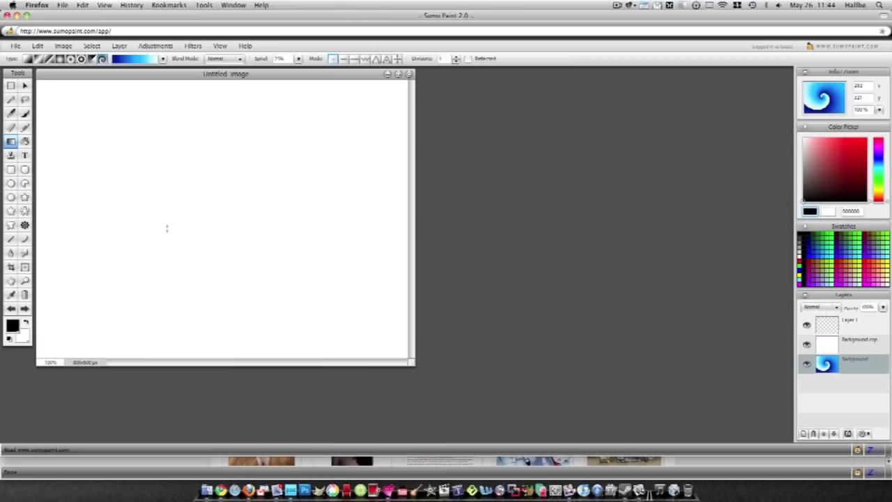
pyautogui.click(828, 368)
pyautogui.click(806, 344)
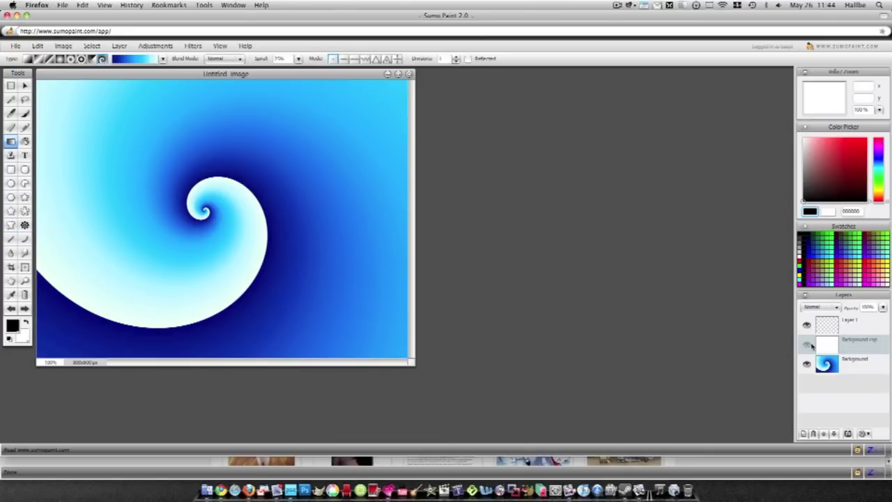
pyautogui.click(806, 344)
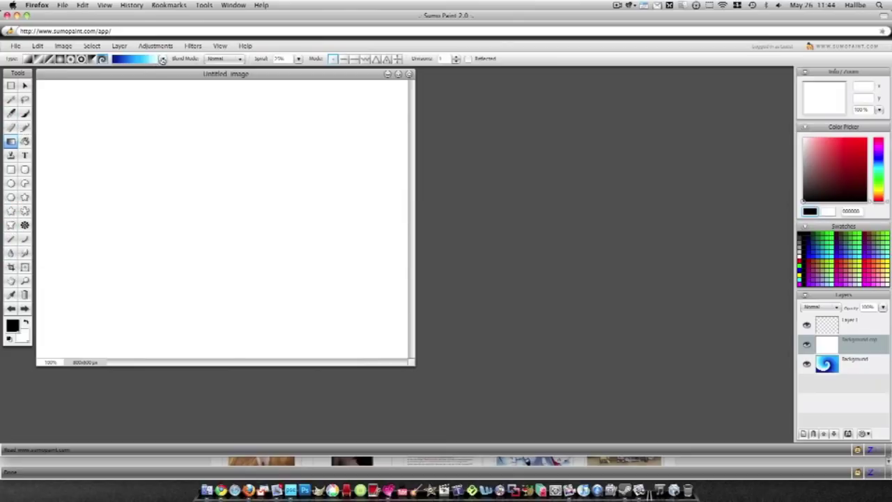
# Fill the Background copy with the pastel preset as a Radial gradient dragged from the canvas centre.
pyautogui.click(162, 60)
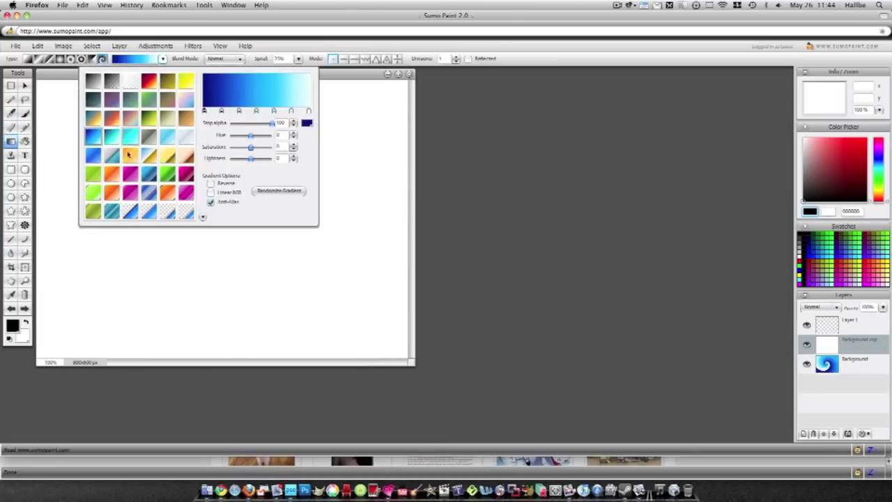
pyautogui.click(132, 116)
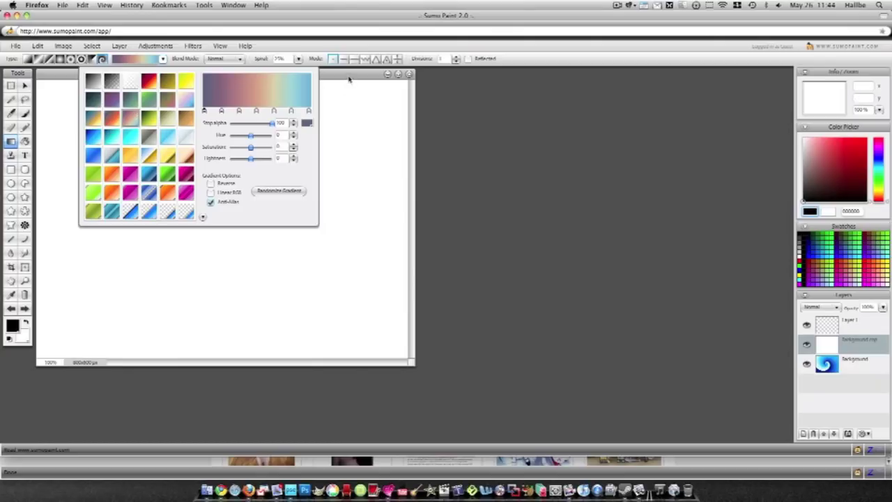
pyautogui.click(350, 79)
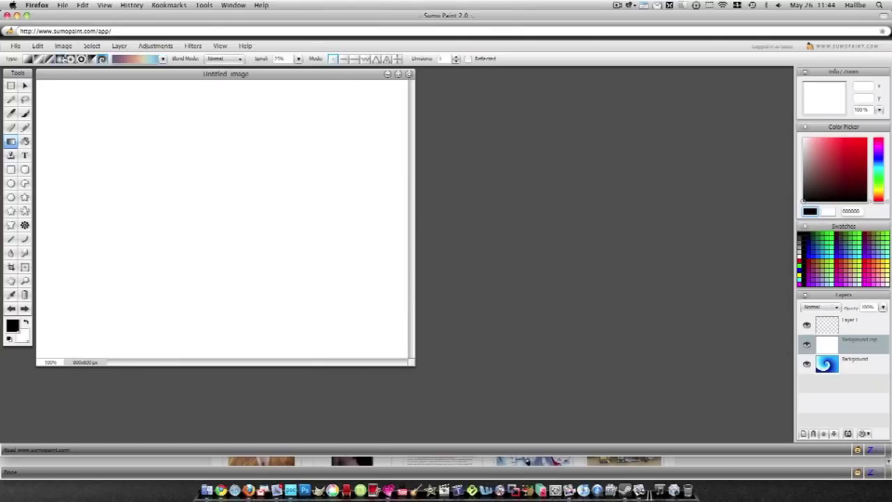
pyautogui.click(60, 59)
pyautogui.moveTo(217, 221); pyautogui.dragTo(356, 341)
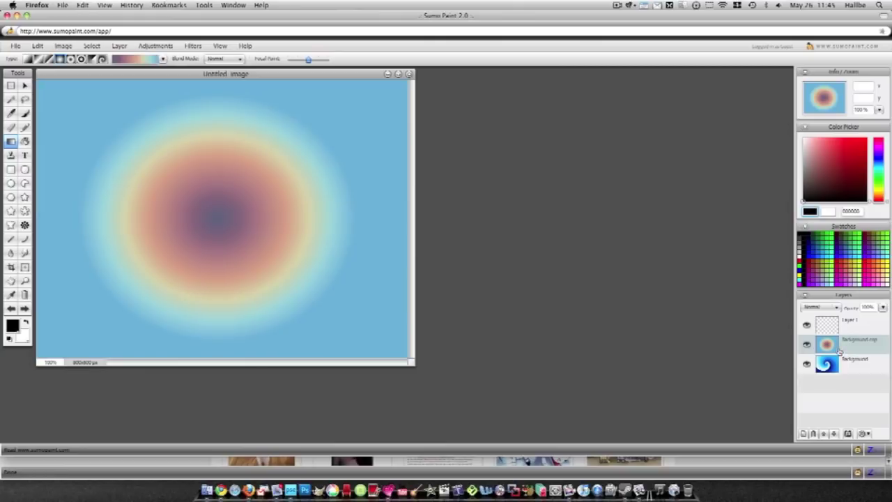
pyautogui.click(837, 307)
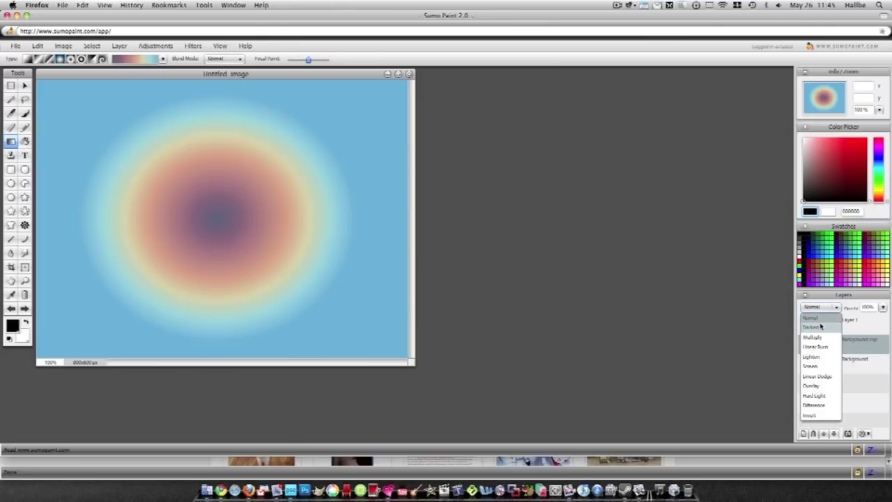
# Set the Background copy's blend mode to Linear Burn after trying Darken and Multiply.
pyautogui.click(821, 326)
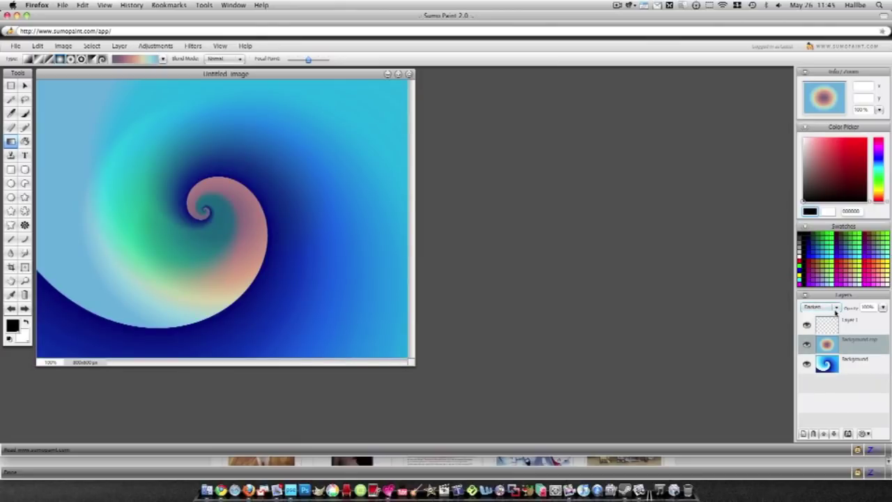
pyautogui.click(825, 307)
pyautogui.click(828, 337)
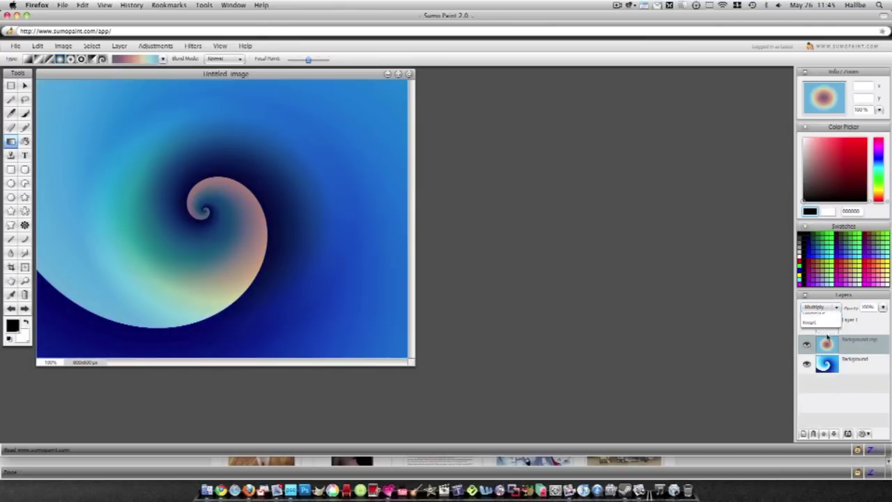
pyautogui.click(836, 310)
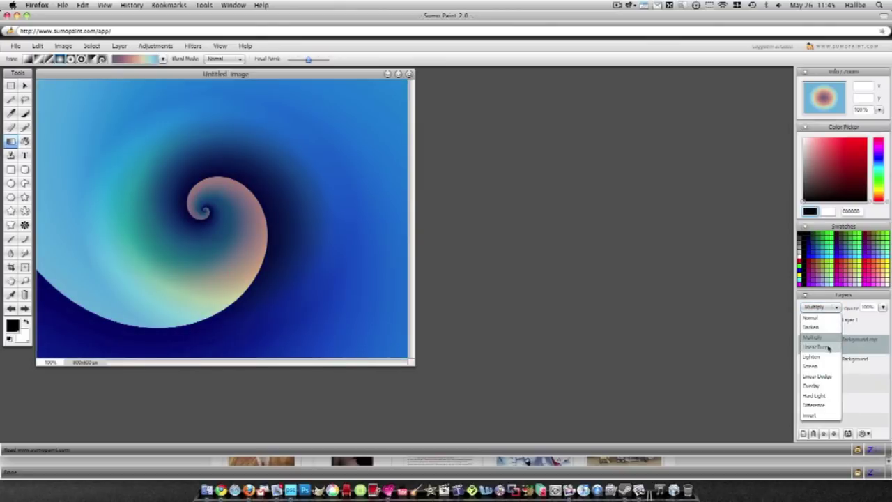
pyautogui.click(828, 349)
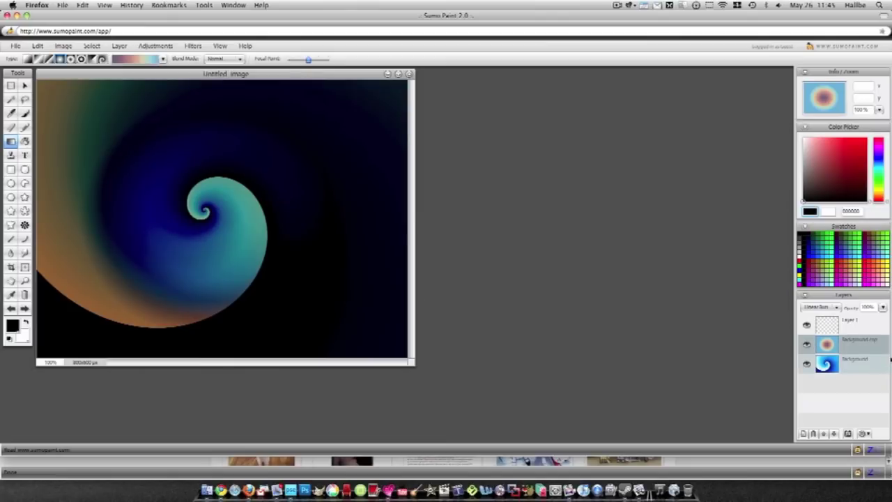
pyautogui.doubleClick(847, 320)
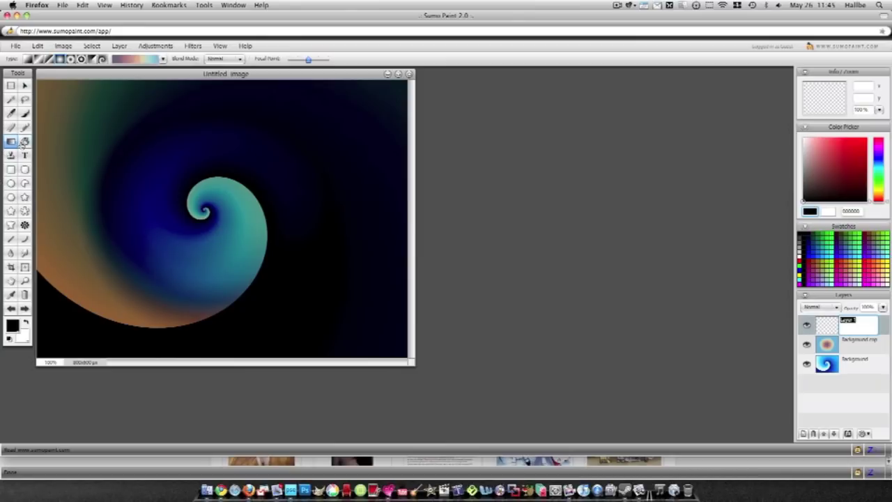
# Choose the Flower 1 brush shape from the Steampunk Brushes set.
pyautogui.click(25, 115)
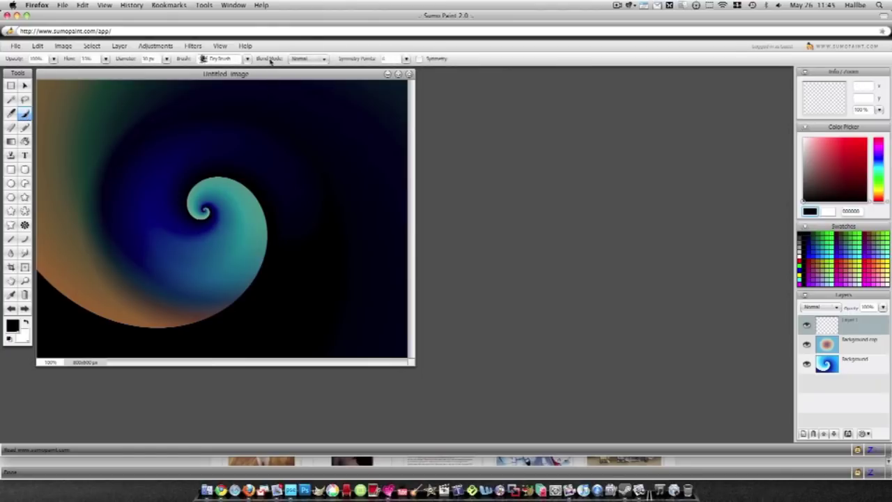
pyautogui.click(239, 60)
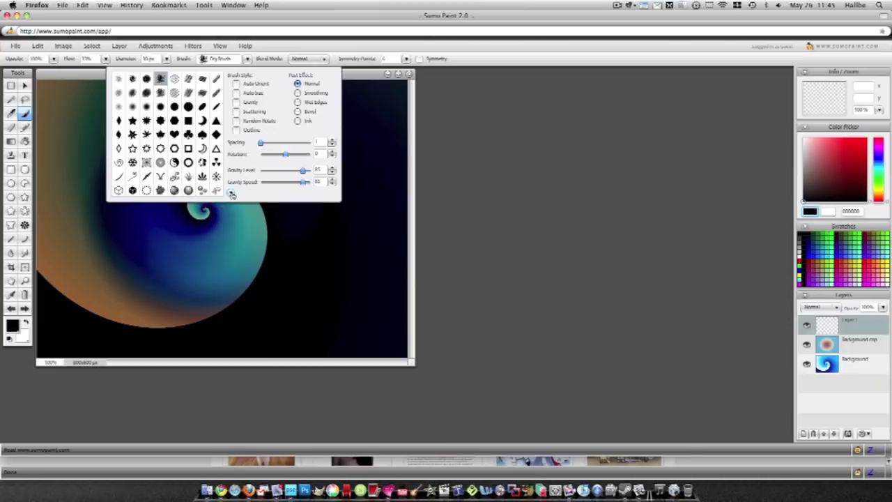
pyautogui.click(232, 194)
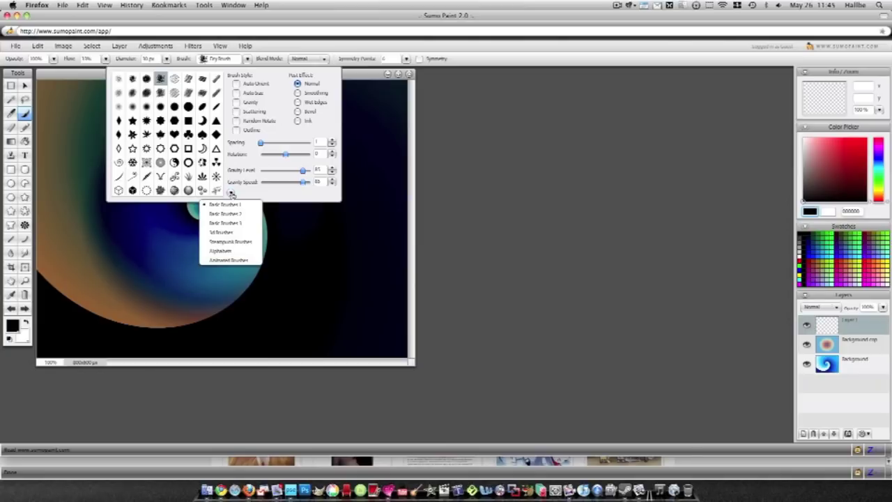
pyautogui.click(233, 242)
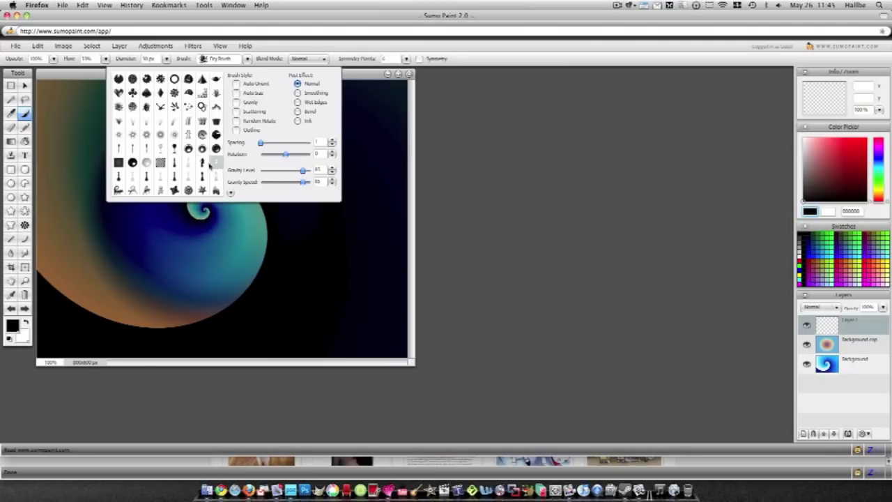
pyautogui.click(118, 106)
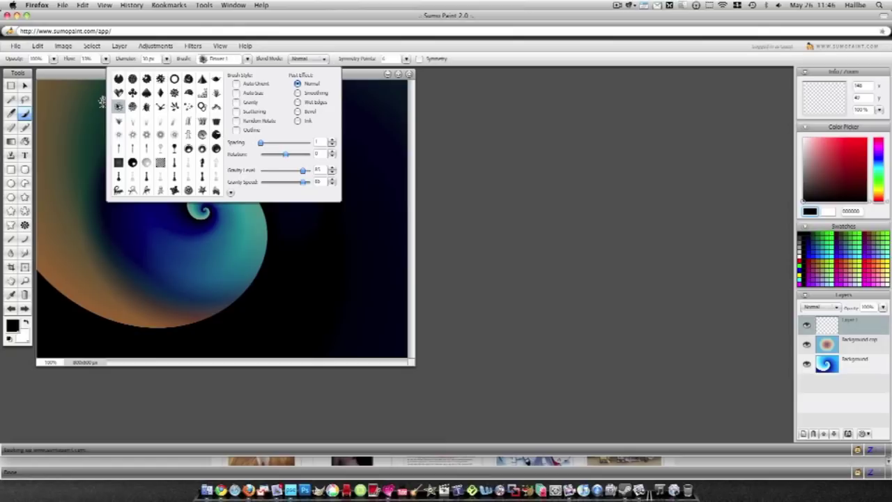
pyautogui.click(365, 74)
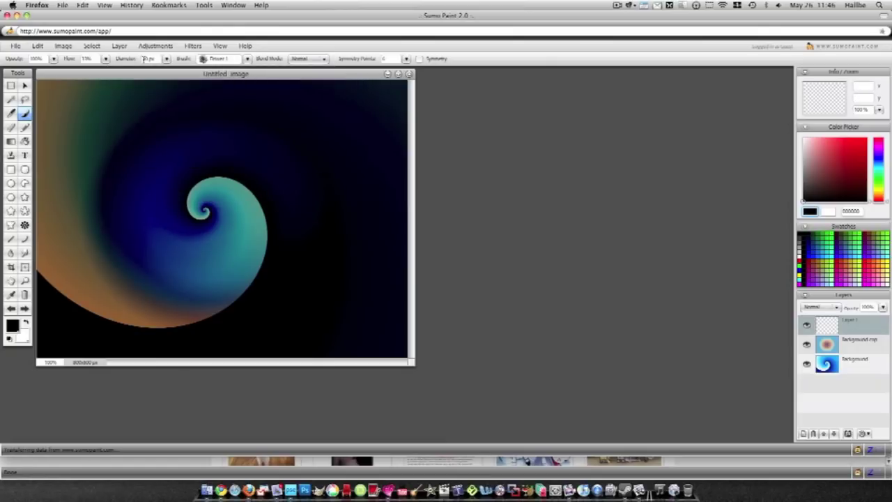
# Enlarge the brush diameter to about 216 px and make white the painting colour.
pyautogui.click(165, 60)
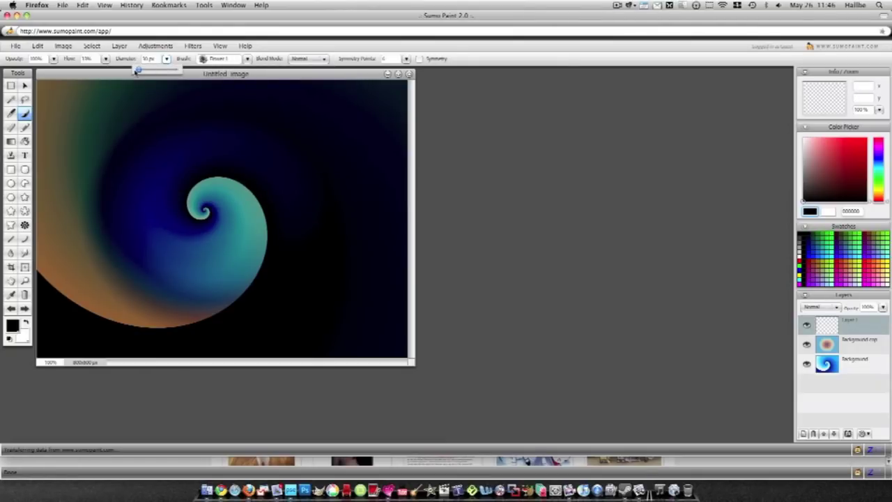
pyautogui.moveTo(139, 71)
pyautogui.mouseDown()
pyautogui.moveTo(181, 69)
pyautogui.moveTo(157, 70)
pyautogui.mouseUp()
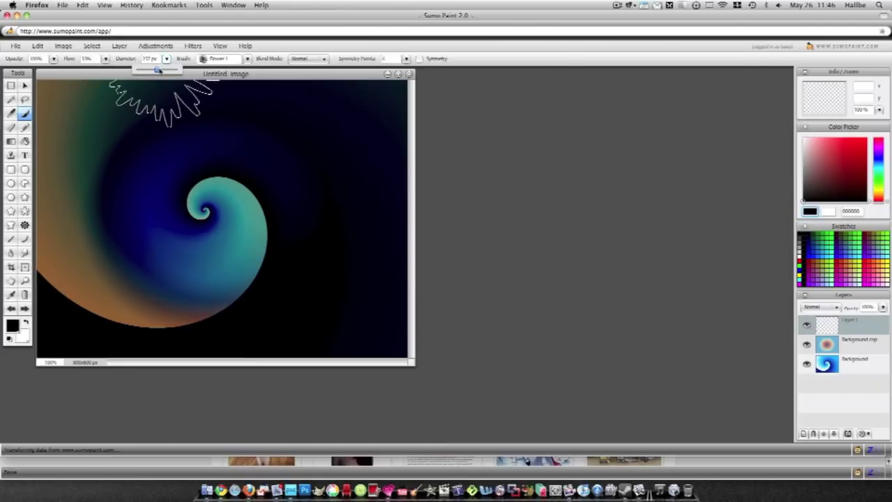
pyautogui.moveTo(158, 70); pyautogui.dragTo(156, 70)
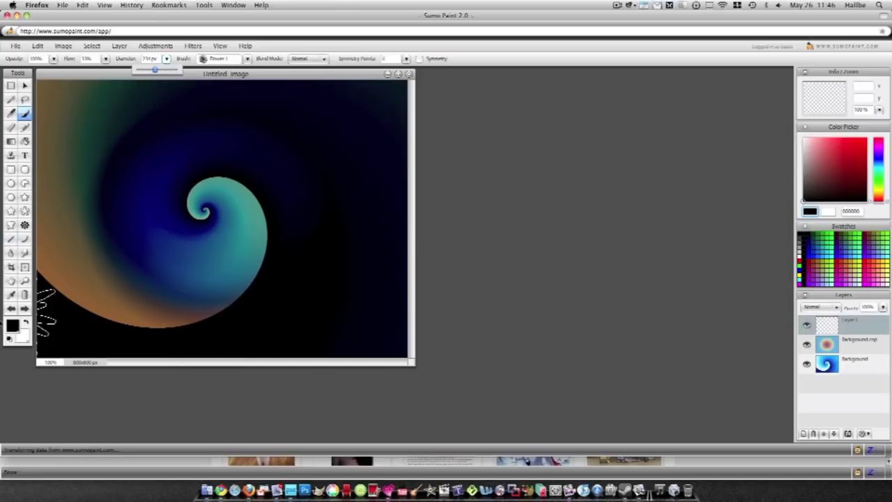
pyautogui.click(26, 323)
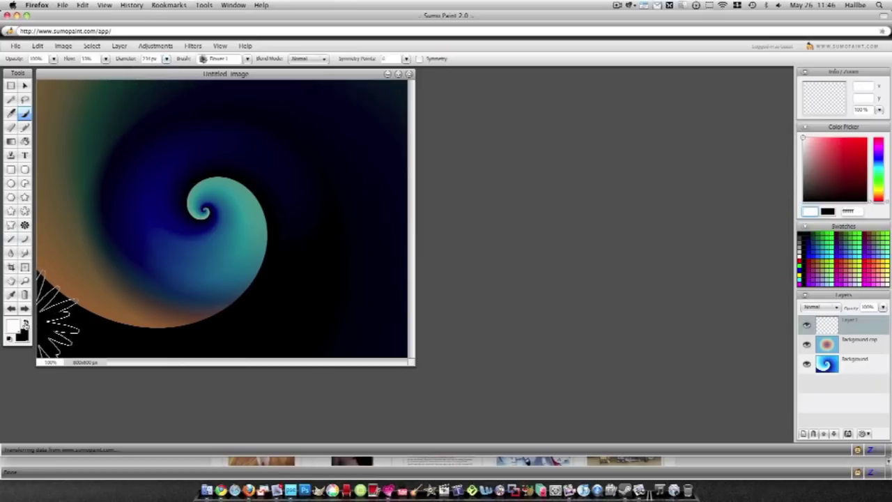
# Set the painting colour to yellow (ffcc00) from the Swatches.
pyautogui.click(11, 331)
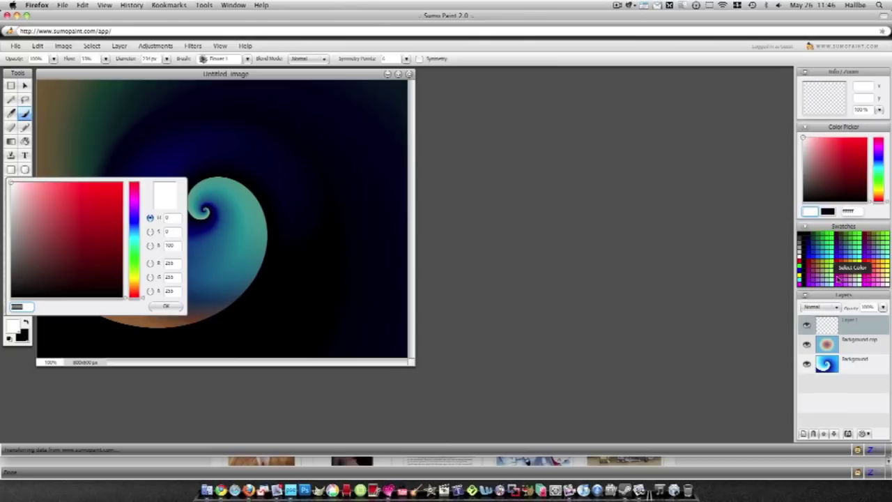
pyautogui.press('Escape')
pyautogui.click(882, 264)
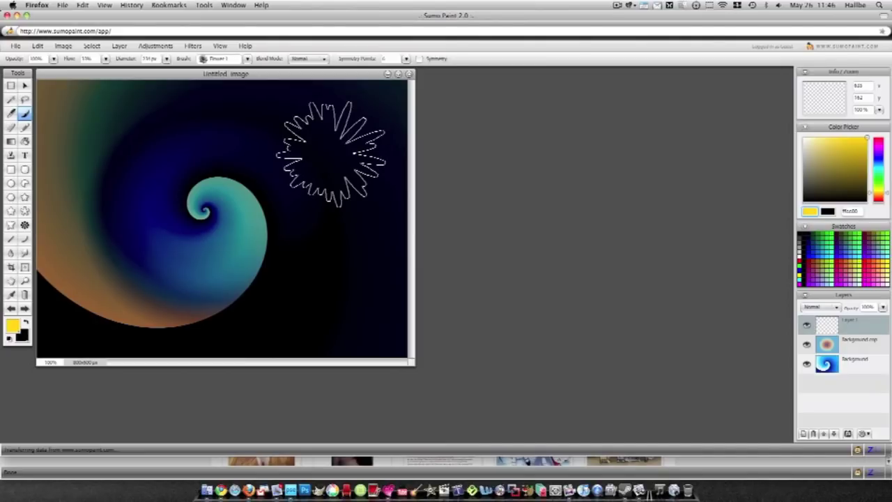
# Stamp the Flower 1 brush repeatedly at the upper right until the yellow flower is bright.
pyautogui.click(332, 154)
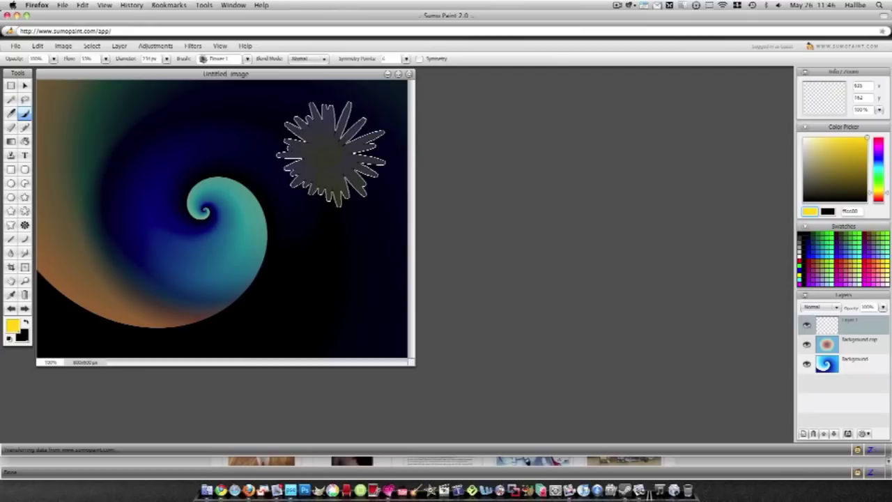
pyautogui.click(331, 154)
pyautogui.click(331, 154)
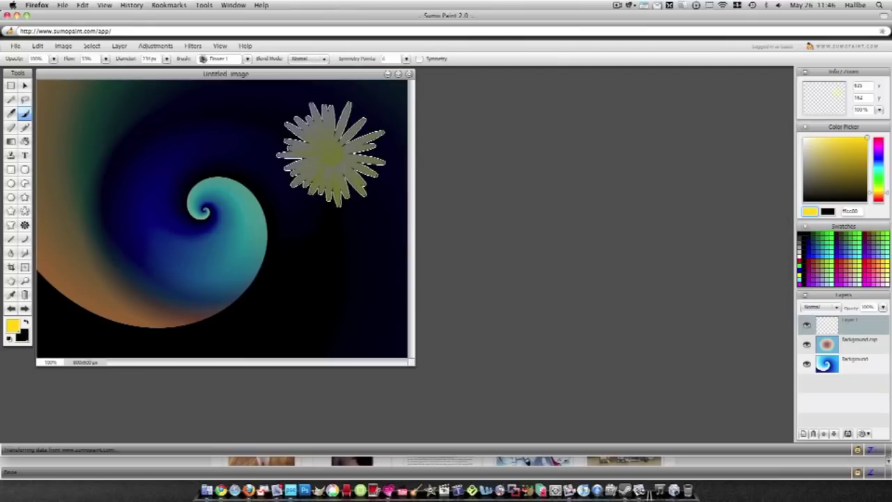
pyautogui.click(331, 154)
pyautogui.click(331, 154)
pyautogui.click(332, 154)
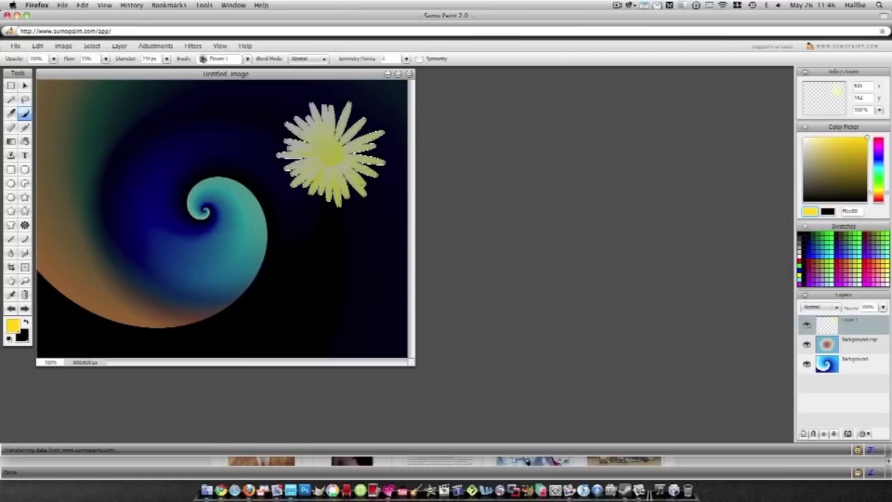
pyautogui.click(332, 154)
pyautogui.click(332, 154)
pyautogui.click(332, 154)
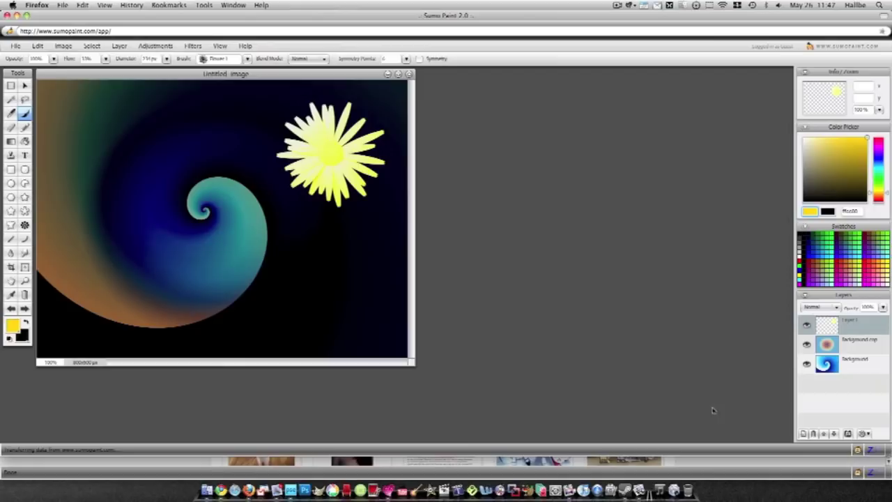
# Add a new layer, choose the hand-shaped grass brush, and set the painting colour to green.
pyautogui.click(804, 434)
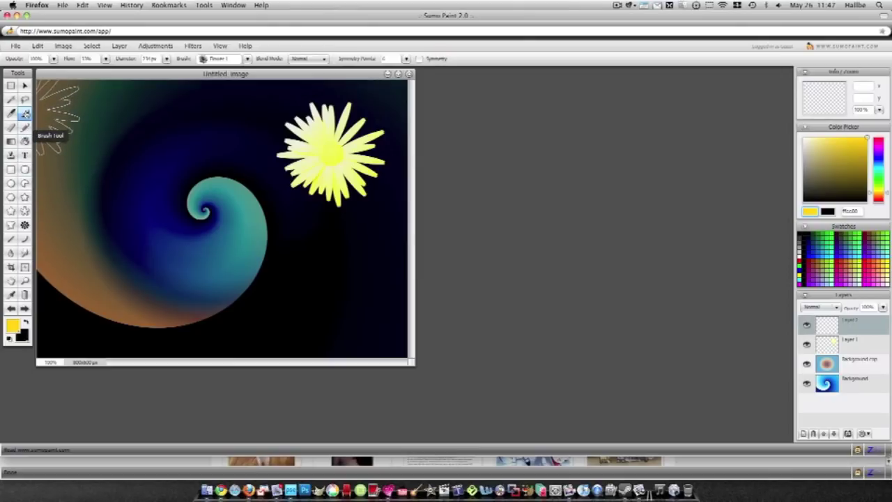
pyautogui.click(247, 59)
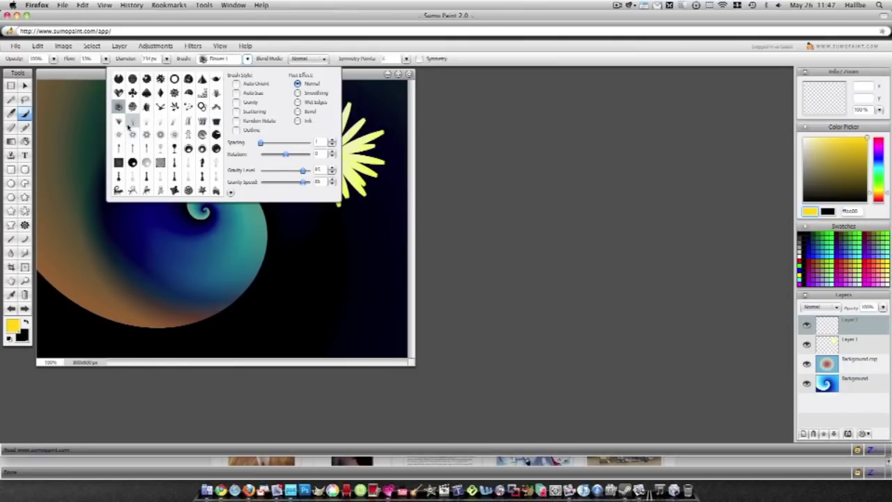
pyautogui.click(216, 93)
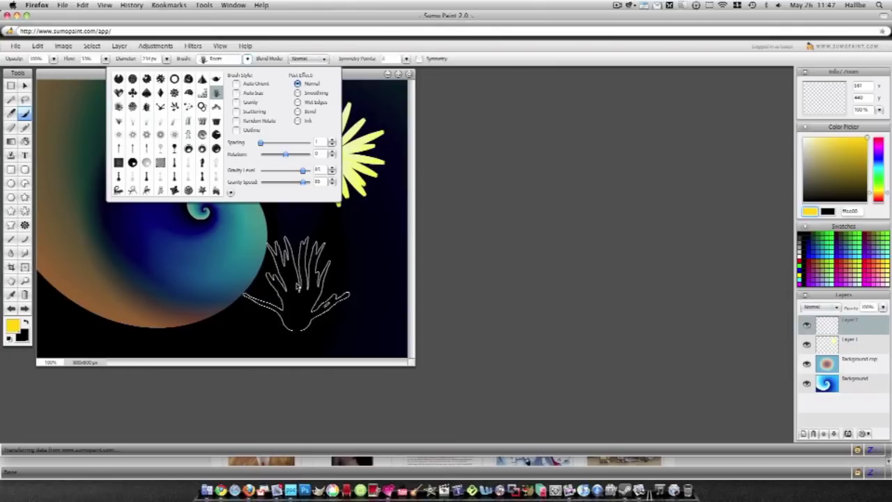
pyautogui.click(690, 171)
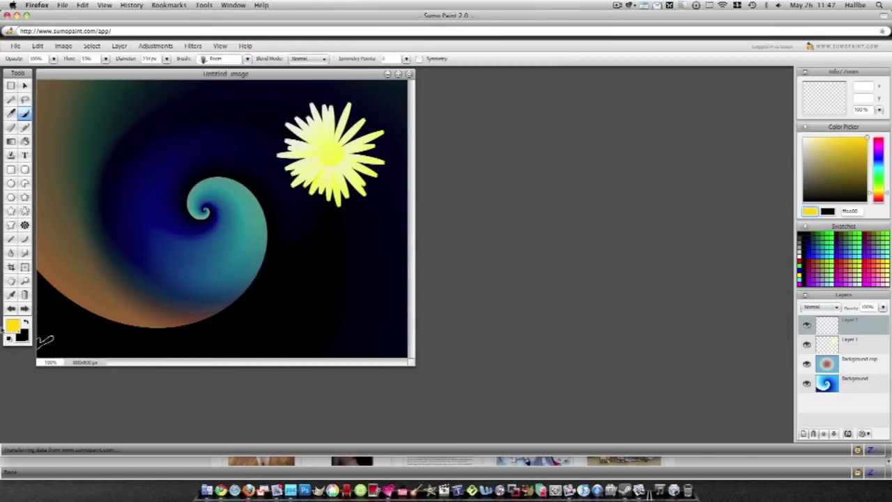
pyautogui.click(11, 325)
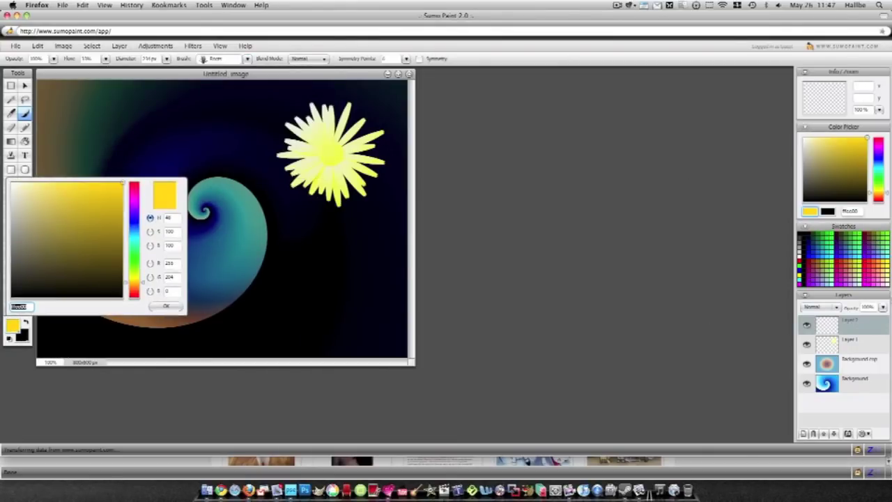
pyautogui.click(829, 242)
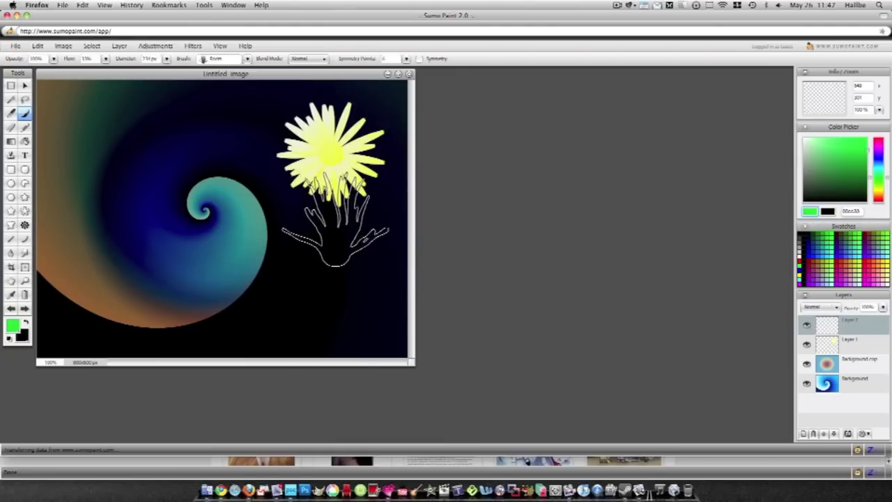
# Stamp green grass from just below the flower down to the bottom edge.
pyautogui.click(334, 222)
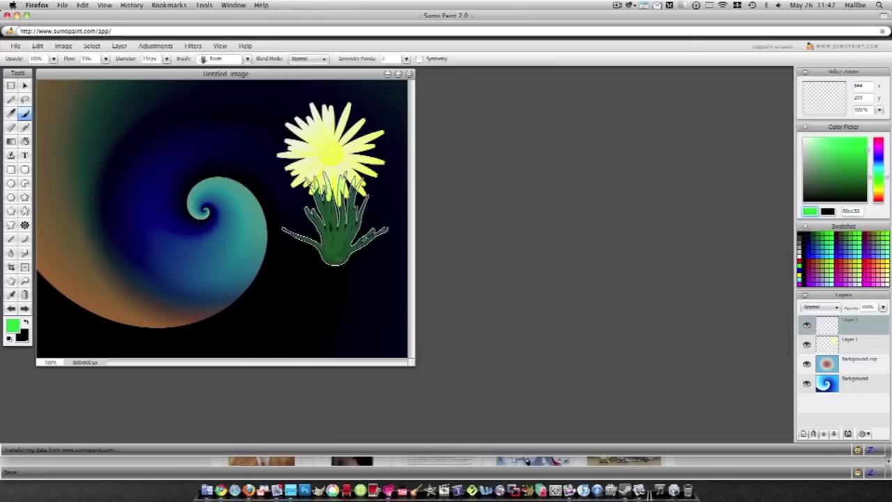
pyautogui.click(349, 230)
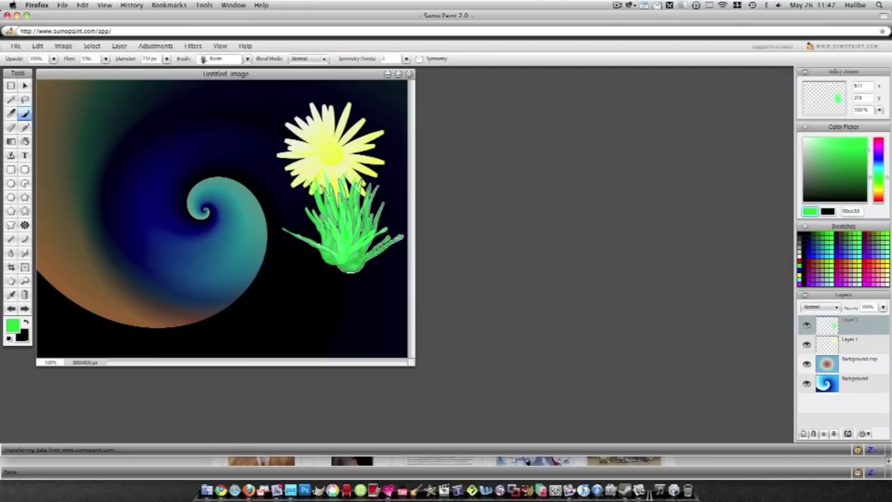
pyautogui.click(317, 230)
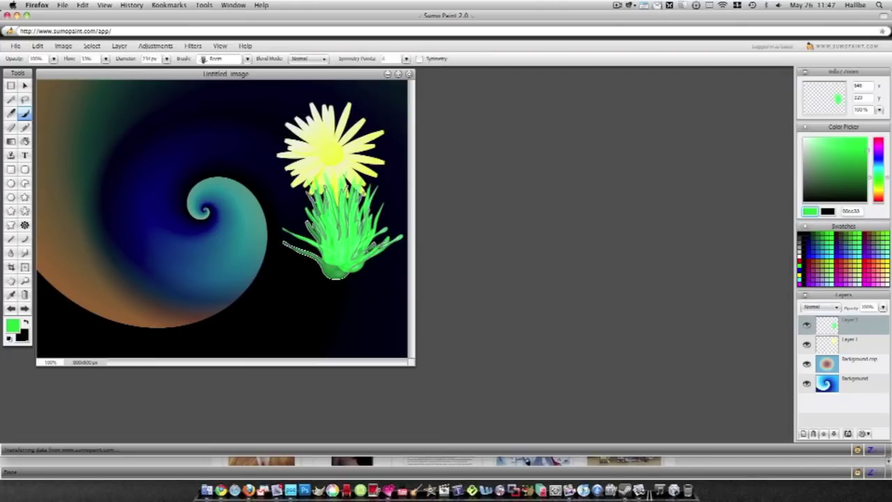
pyautogui.click(352, 278)
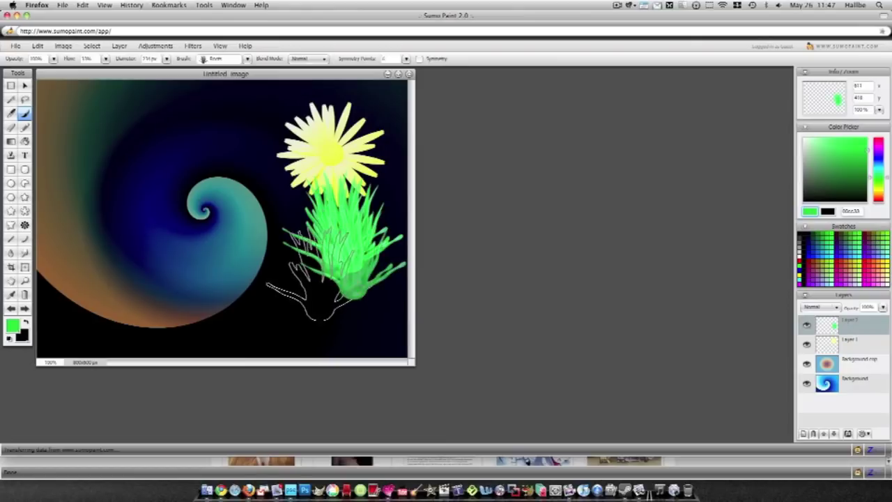
pyautogui.click(339, 299)
pyautogui.click(324, 310)
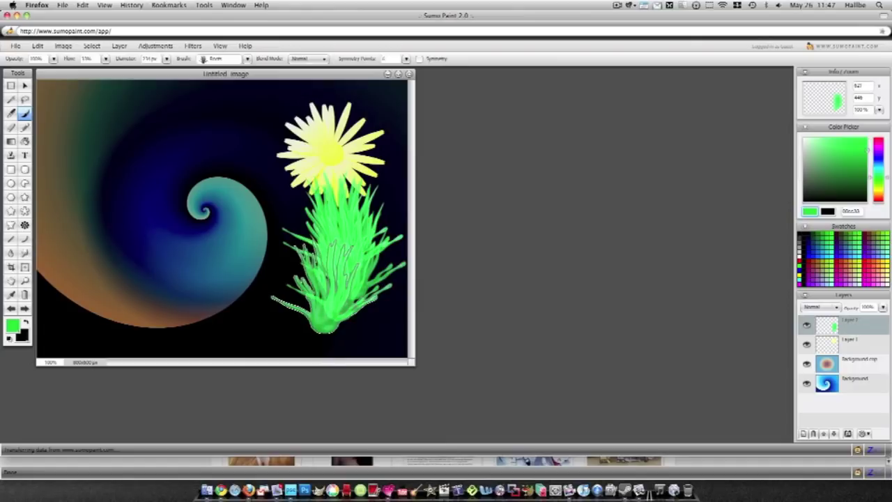
pyautogui.click(313, 338)
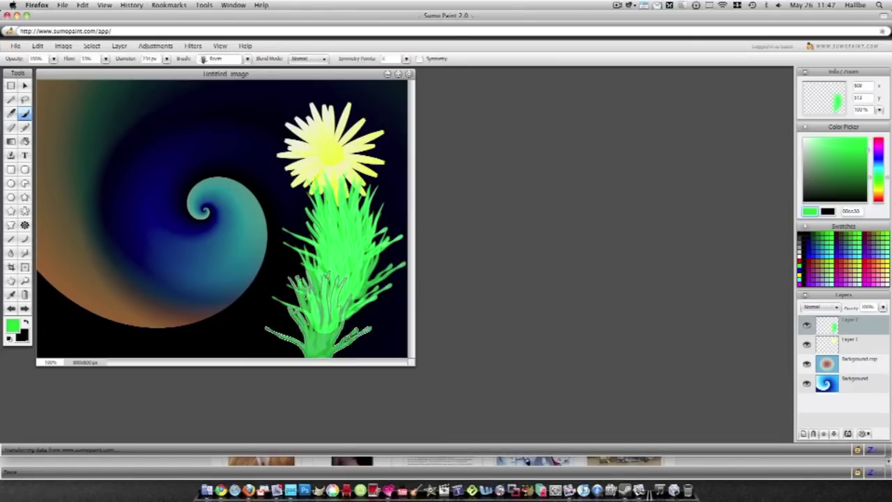
pyautogui.click(334, 340)
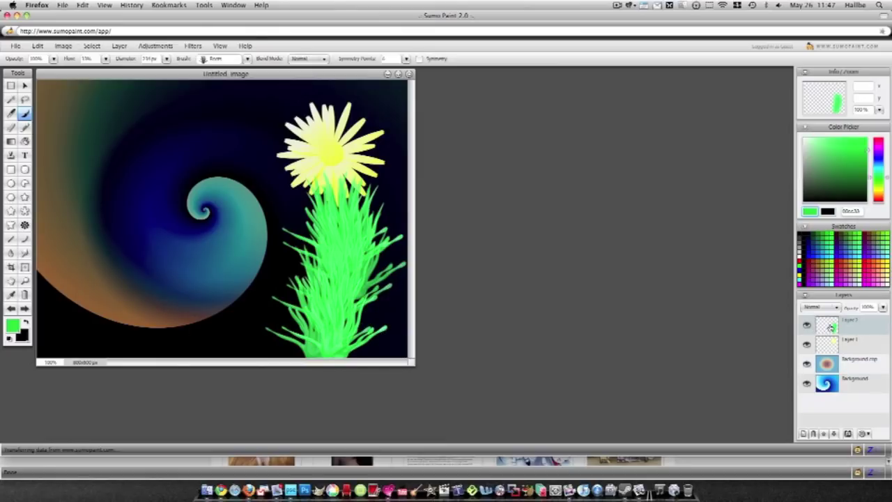
pyautogui.moveTo(832, 326); pyautogui.dragTo(833, 361)
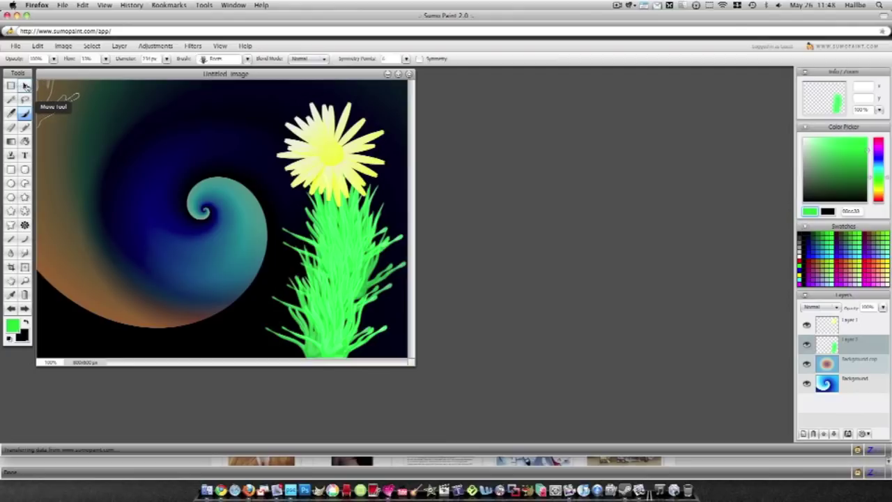
# Select the Move tool to reposition layer contents.
pyautogui.click(25, 85)
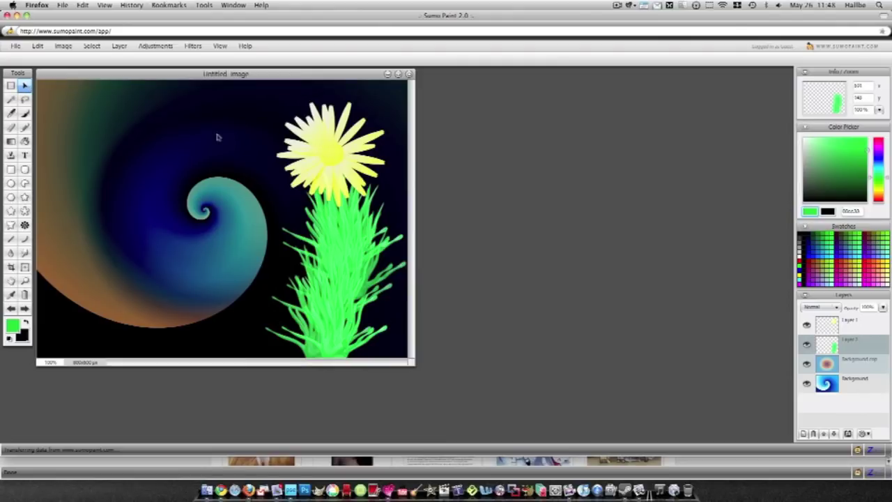
pyautogui.click(24, 86)
# Free-transform the grass, shrinking it from the top-left corner and shifting it down.
pyautogui.moveTo(322, 168)
pyautogui.mouseDown()
pyautogui.moveTo(324, 175)
pyautogui.moveTo(323, 163)
pyautogui.mouseUp()
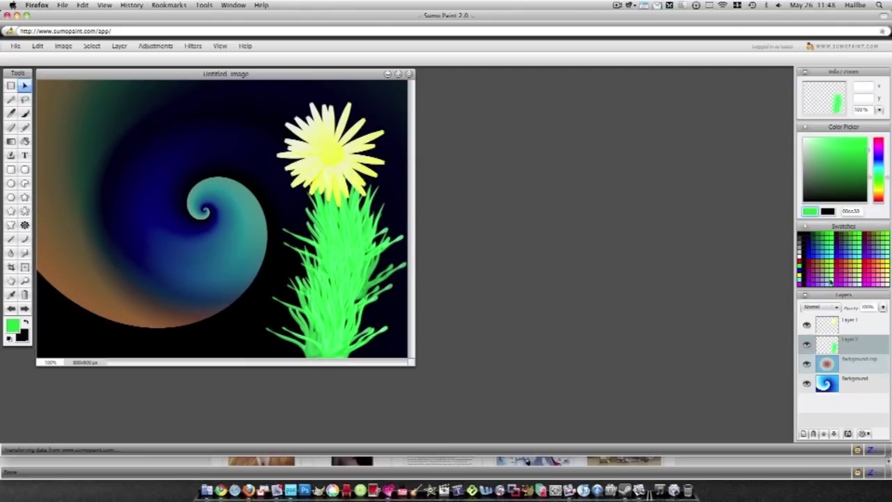
pyautogui.rightClick(334, 250)
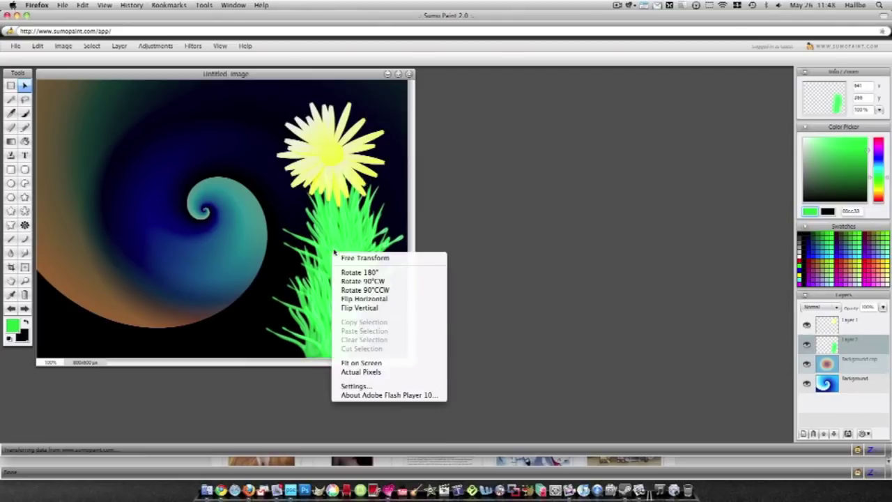
pyautogui.click(345, 257)
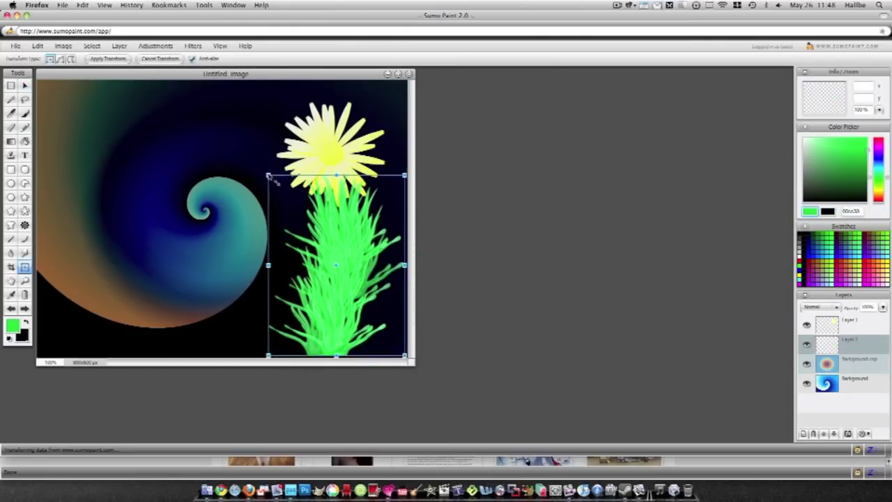
pyautogui.moveTo(270, 176); pyautogui.dragTo(288, 206)
pyautogui.moveTo(364, 270); pyautogui.dragTo(370, 307)
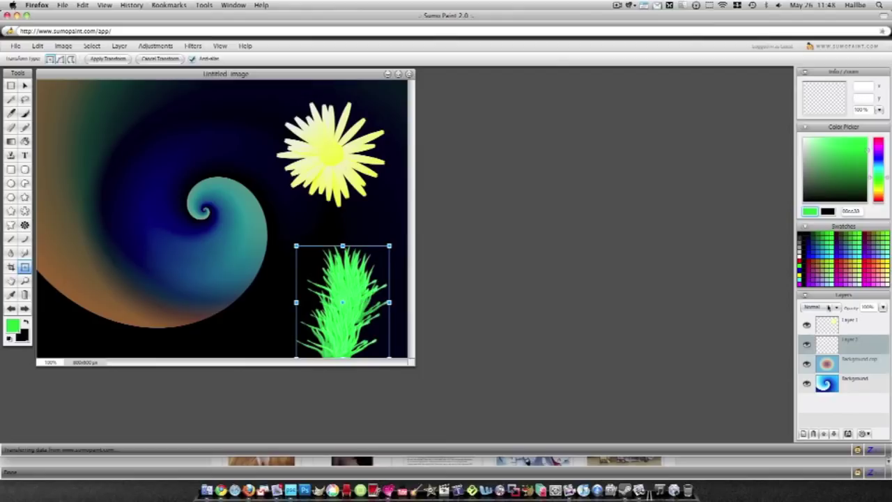
pyautogui.click(856, 330)
# Select Layer 1 and move the yellow flower down onto the grass stem.
pyautogui.doubleClick(856, 330)
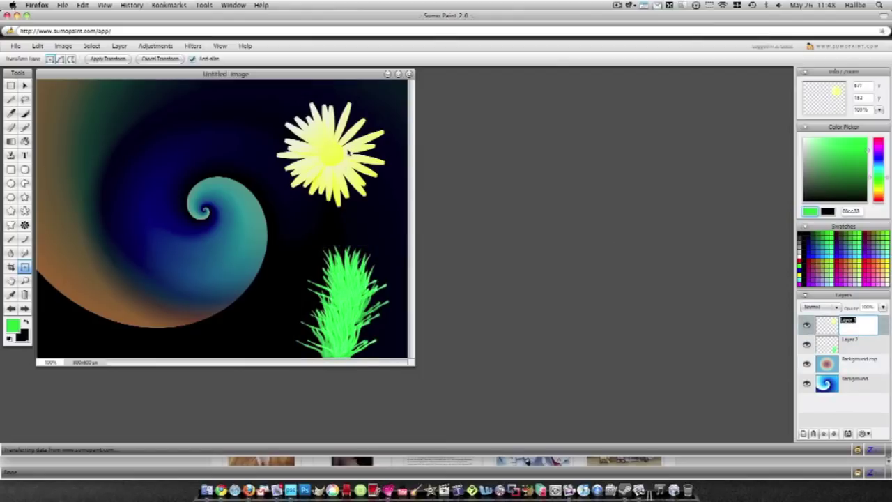
pyautogui.press('Return')
pyautogui.click(25, 85)
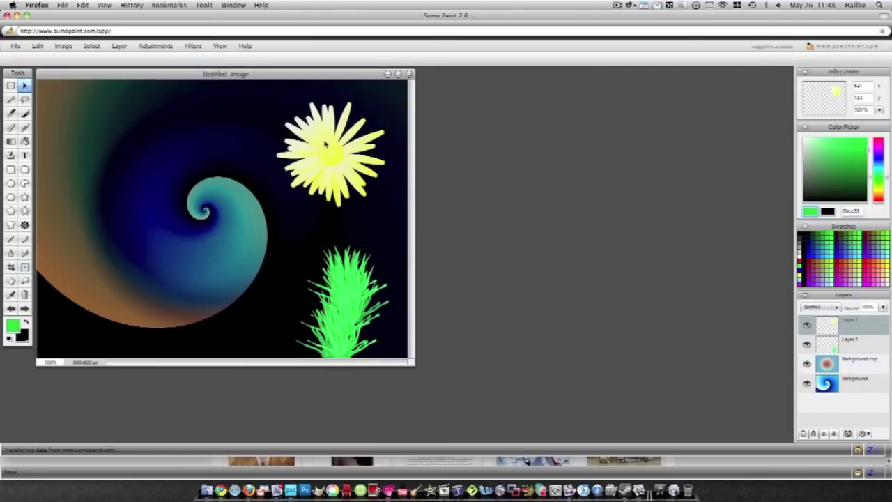
pyautogui.moveTo(326, 144); pyautogui.dragTo(345, 217)
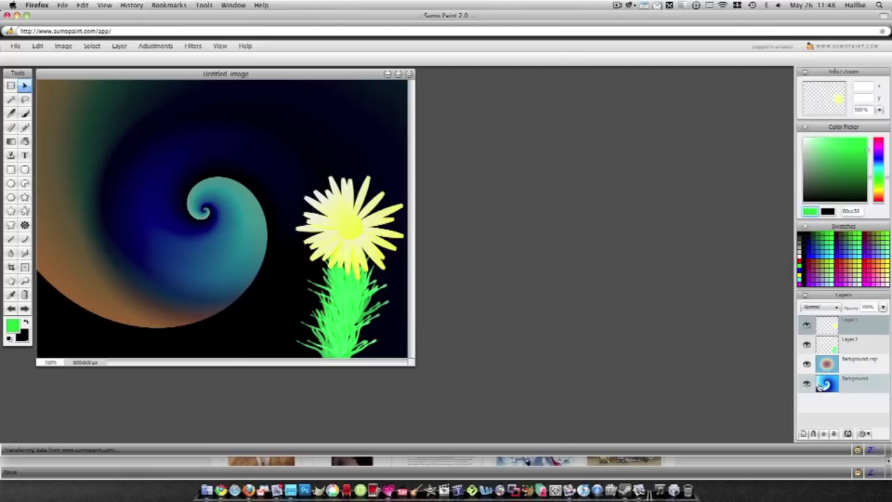
pyautogui.click(807, 366)
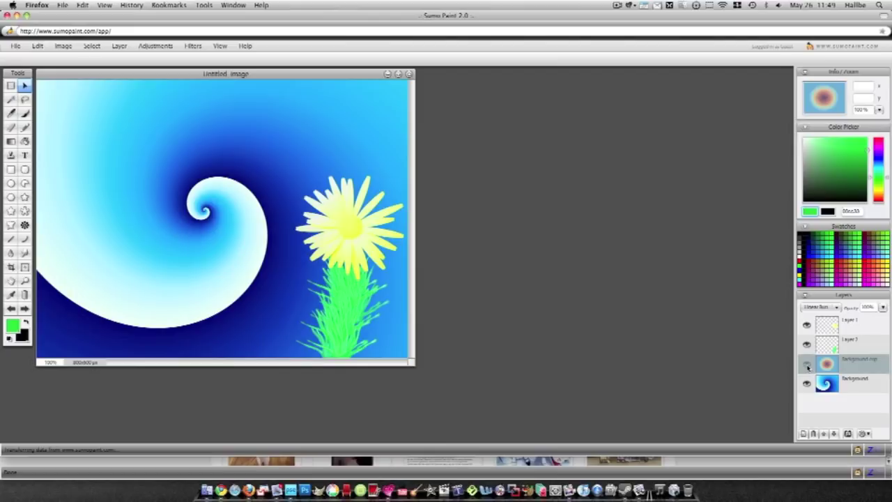
pyautogui.click(807, 367)
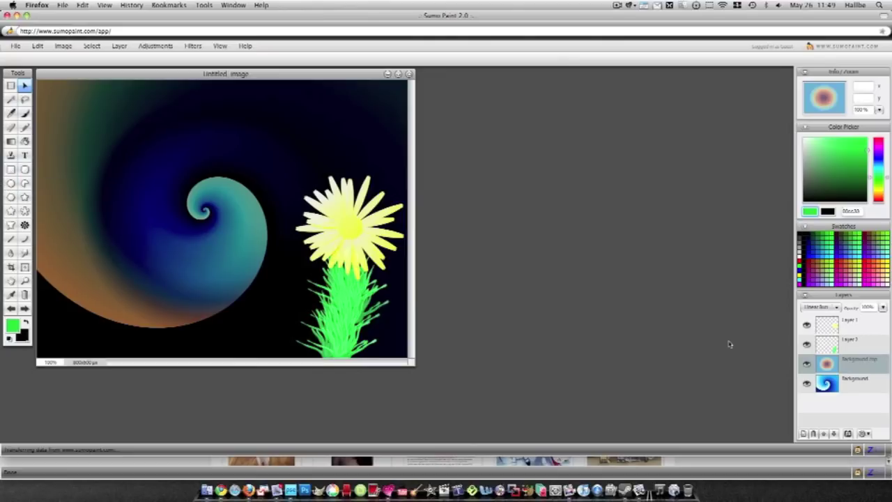
# On a new layer, draw an orange-red gradient circle near the top with the Ellipse tool.
pyautogui.click(802, 434)
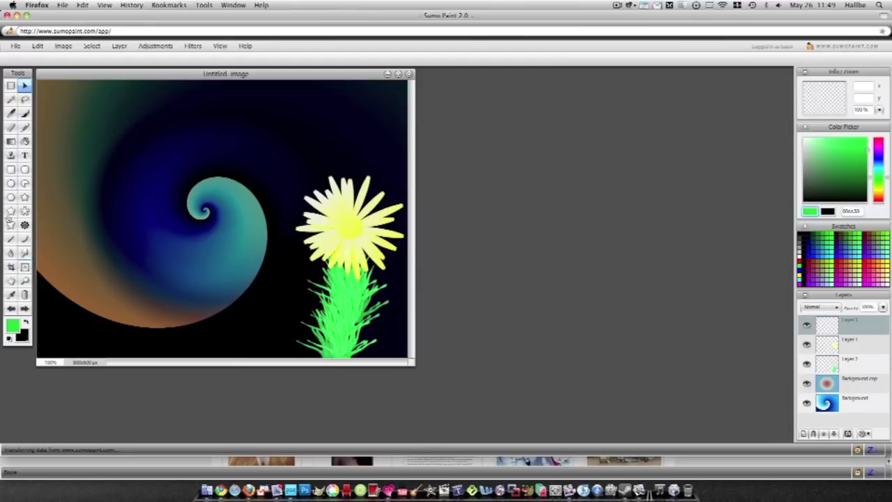
pyautogui.click(10, 184)
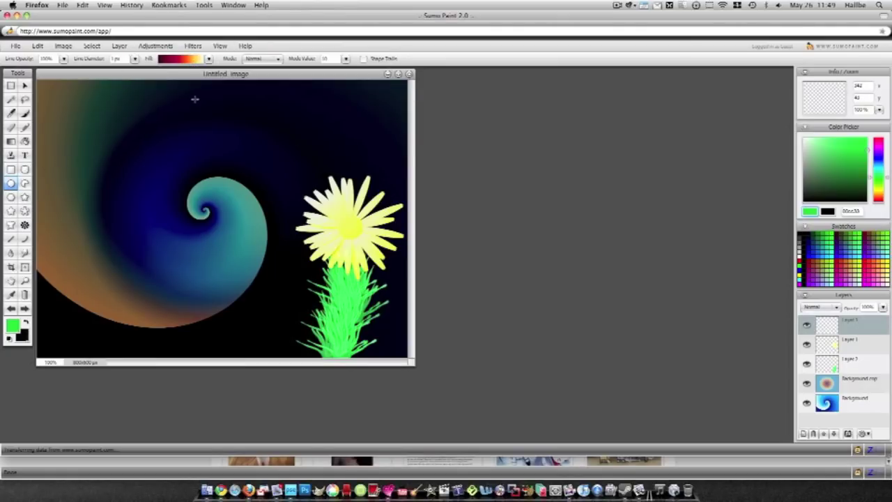
pyautogui.moveTo(170, 101)
pyautogui.mouseDown()
pyautogui.moveTo(156, 121)
pyautogui.moveTo(140, 117)
pyautogui.moveTo(140, 106)
pyautogui.moveTo(172, 139)
pyautogui.moveTo(225, 137)
pyautogui.moveTo(208, 143)
pyautogui.moveTo(211, 118)
pyautogui.moveTo(191, 117)
pyautogui.moveTo(175, 99)
pyautogui.mouseUp()
pyautogui.moveTo(175, 106)
pyautogui.mouseDown()
pyautogui.moveTo(189, 120)
pyautogui.moveTo(184, 114)
pyautogui.mouseUp()
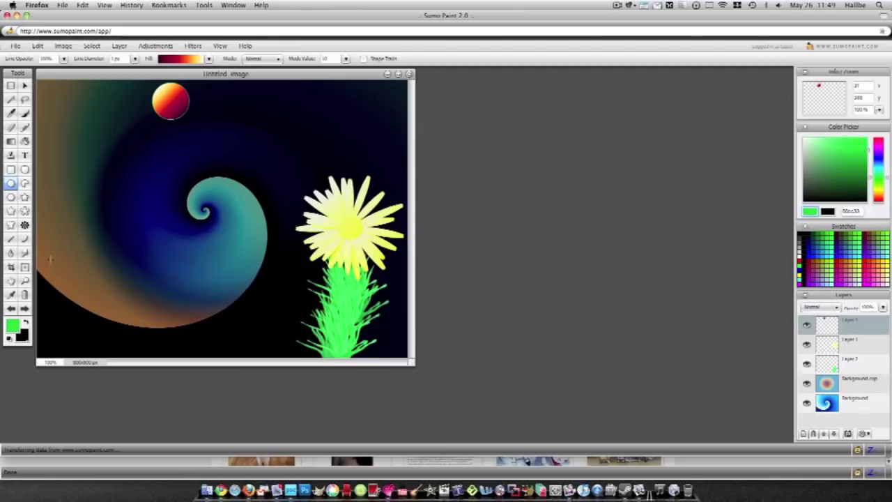
# Move the orange ball down beside the spiral.
pyautogui.click(24, 85)
pyautogui.moveTo(178, 100); pyautogui.dragTo(255, 128)
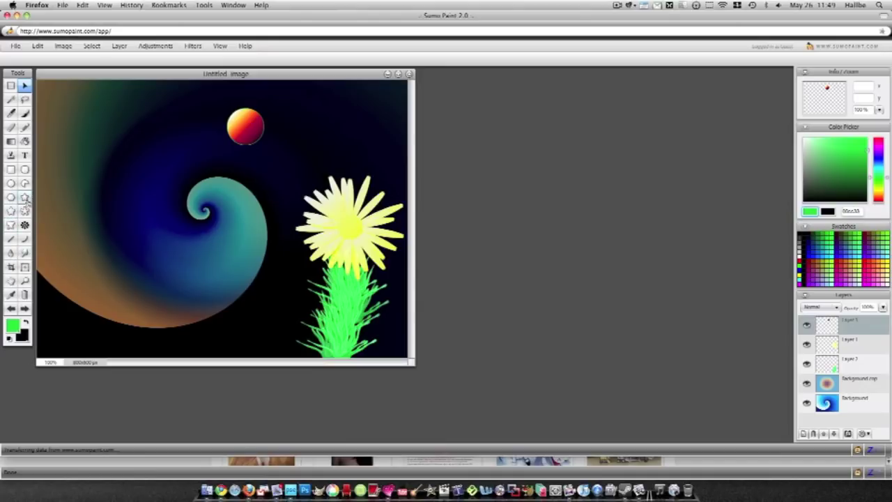
pyautogui.click(11, 211)
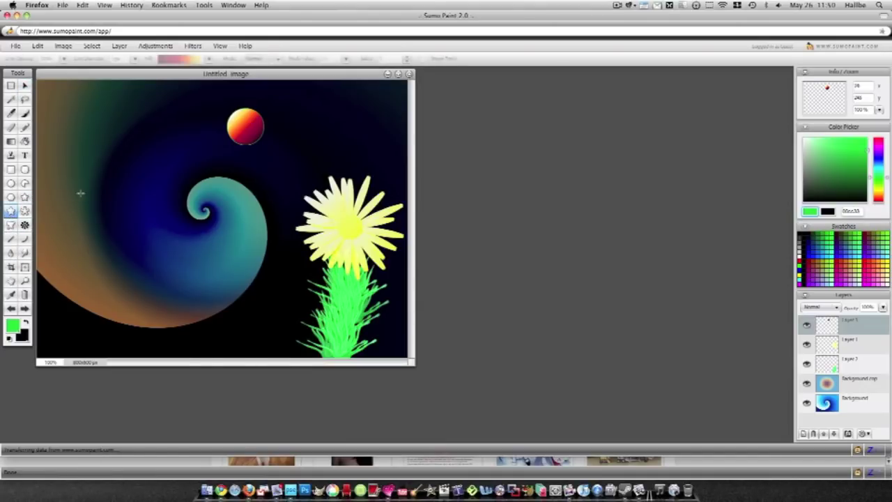
# Set the Star tool's fill to a magenta gradient preset.
pyautogui.click(208, 59)
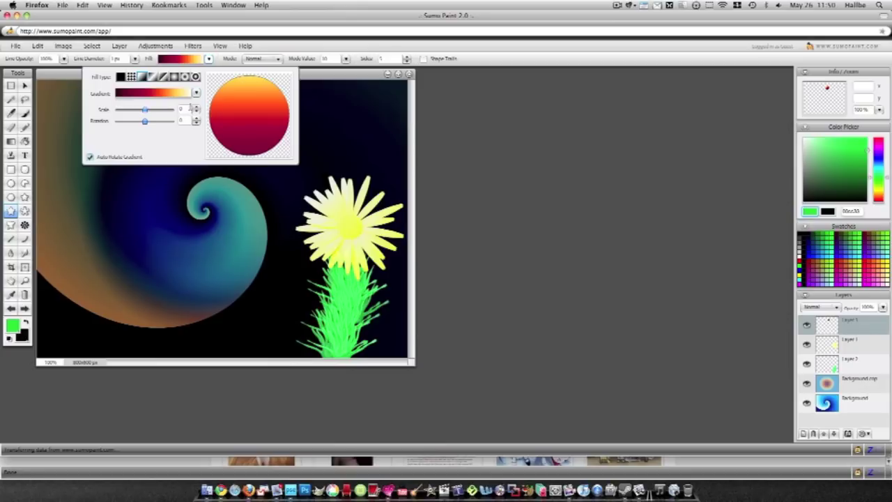
pyautogui.click(196, 93)
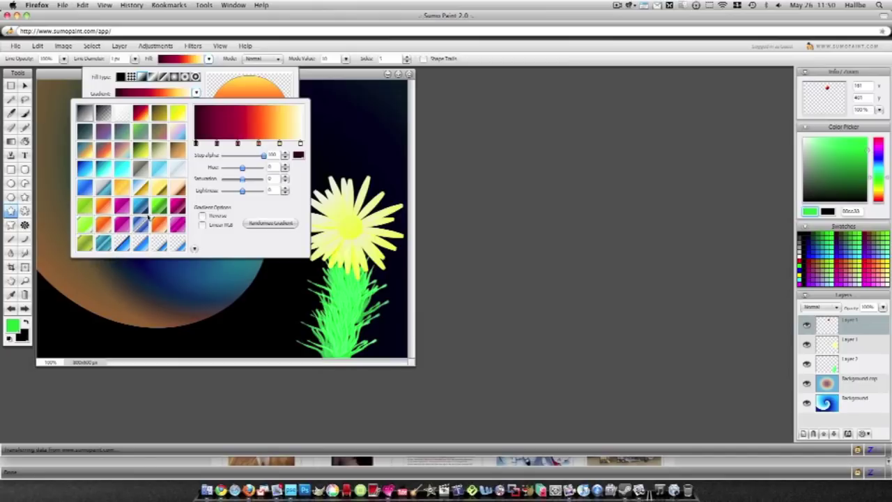
pyautogui.click(120, 205)
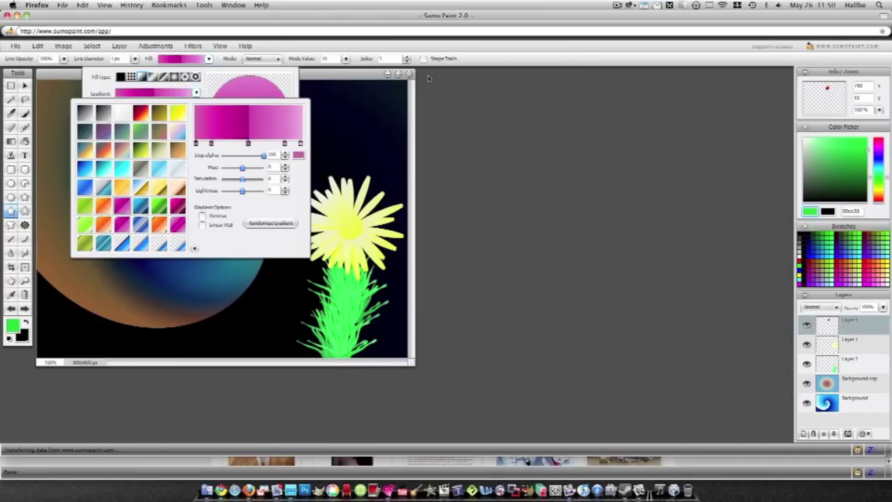
pyautogui.click(352, 75)
# Drag out a large, spiky magenta star in the upper-left sky.
pyautogui.moveTo(101, 136); pyautogui.dragTo(122, 149)
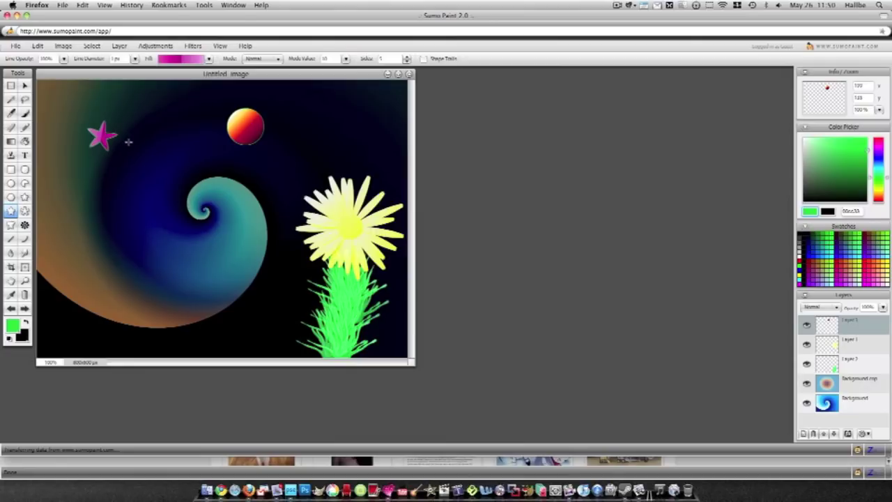
pyautogui.moveTo(128, 141)
pyautogui.mouseDown()
pyautogui.moveTo(142, 147)
pyautogui.moveTo(124, 154)
pyautogui.moveTo(116, 145)
pyautogui.moveTo(104, 164)
pyautogui.moveTo(72, 168)
pyautogui.moveTo(105, 182)
pyautogui.moveTo(129, 164)
pyautogui.moveTo(140, 140)
pyautogui.moveTo(121, 171)
pyautogui.moveTo(87, 165)
pyautogui.moveTo(83, 185)
pyautogui.mouseUp()
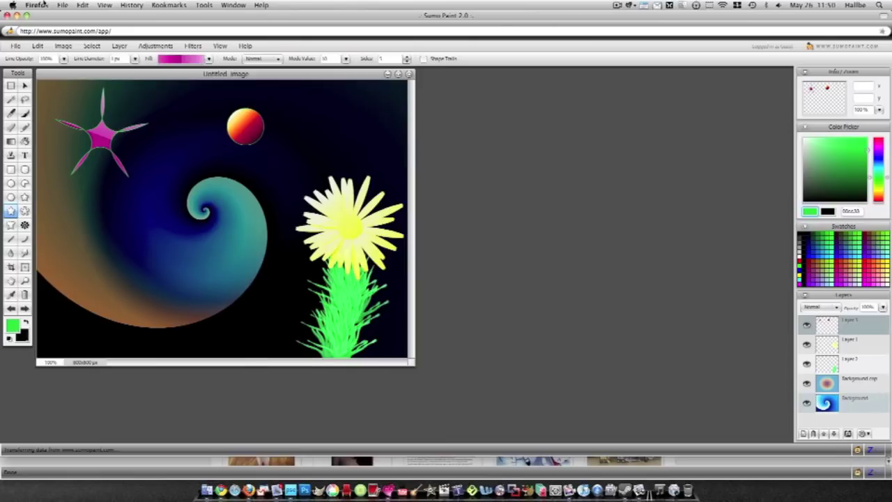
pyautogui.click(25, 114)
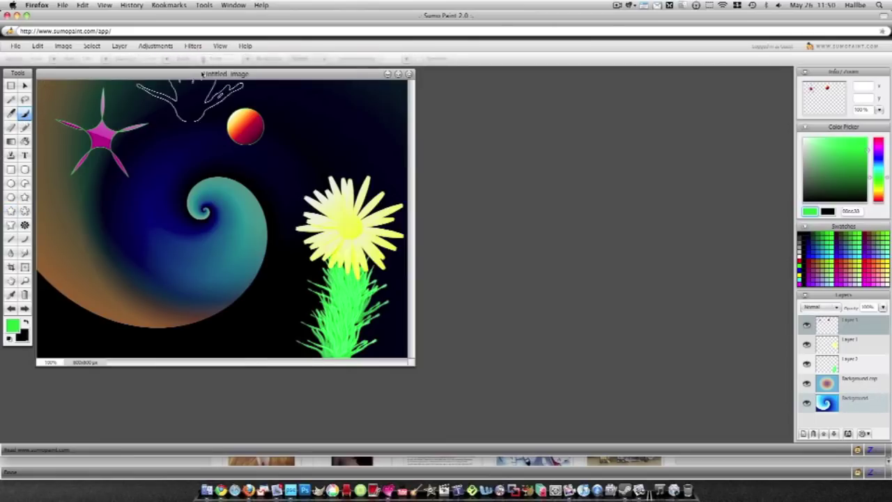
# Choose the Ghost brush shape for the Brush tool.
pyautogui.click(247, 58)
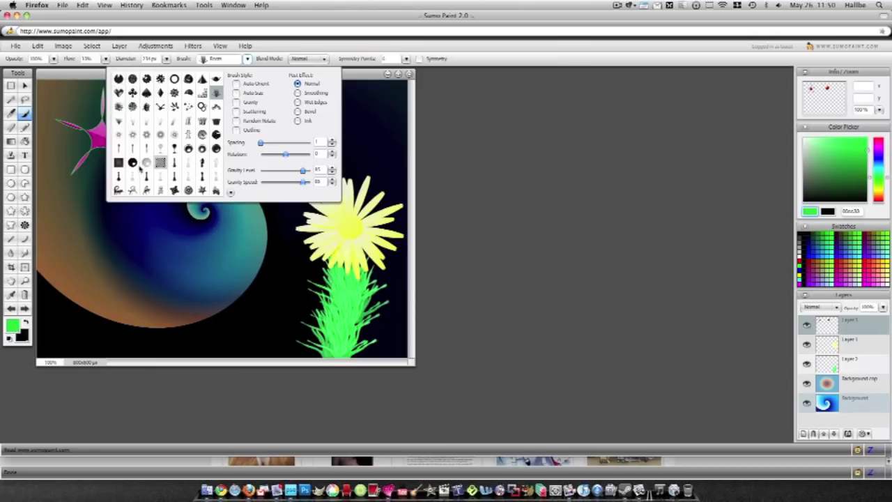
pyautogui.click(188, 133)
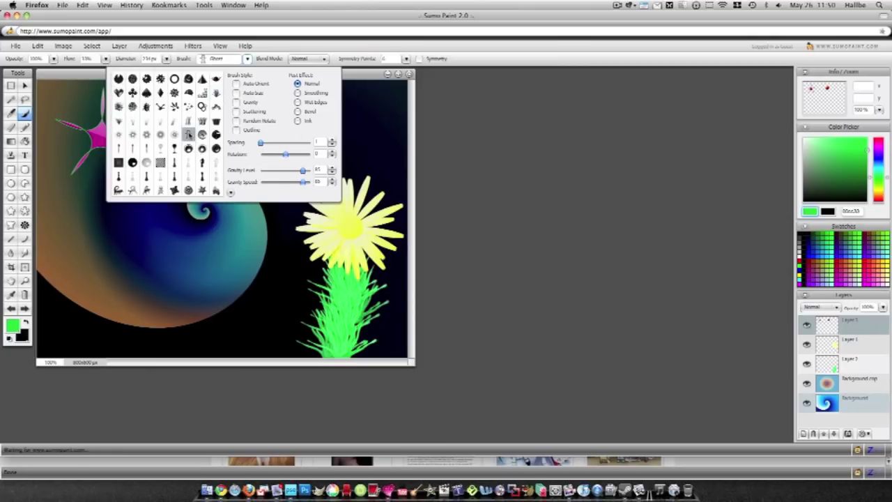
pyautogui.click(516, 76)
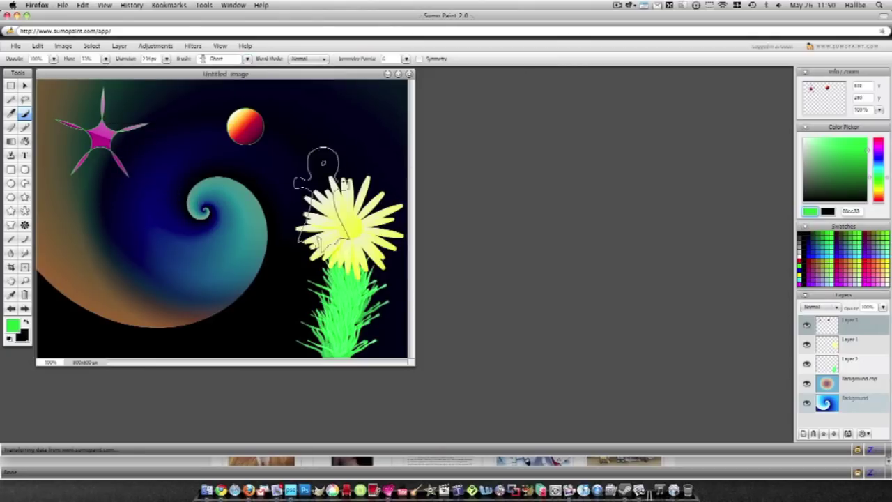
# Make white the painting colour and paint a white ghost in the lower-left corner.
pyautogui.click(10, 338)
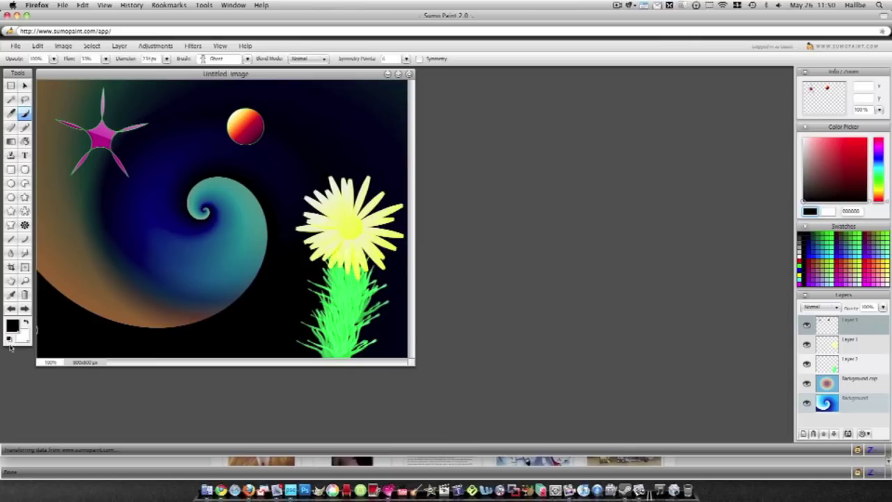
pyautogui.click(25, 323)
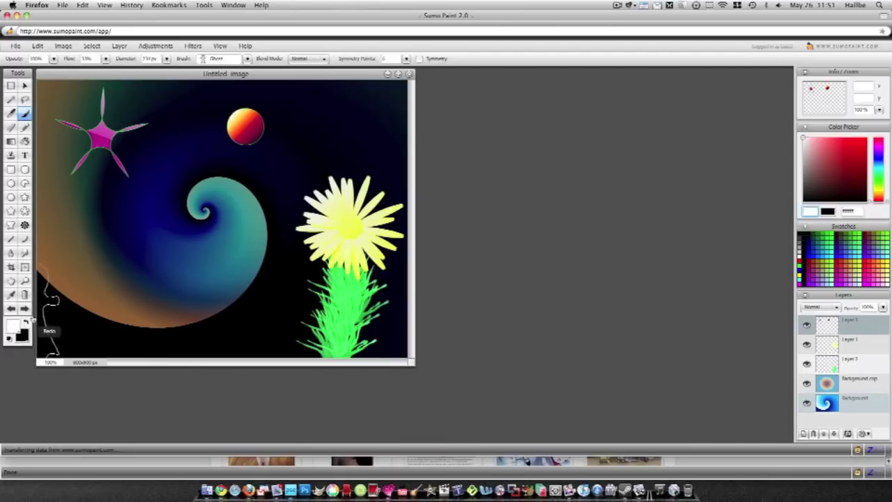
pyautogui.moveTo(98, 343)
pyautogui.mouseDown()
pyautogui.moveTo(125, 328)
pyautogui.moveTo(98, 343)
pyautogui.mouseUp()
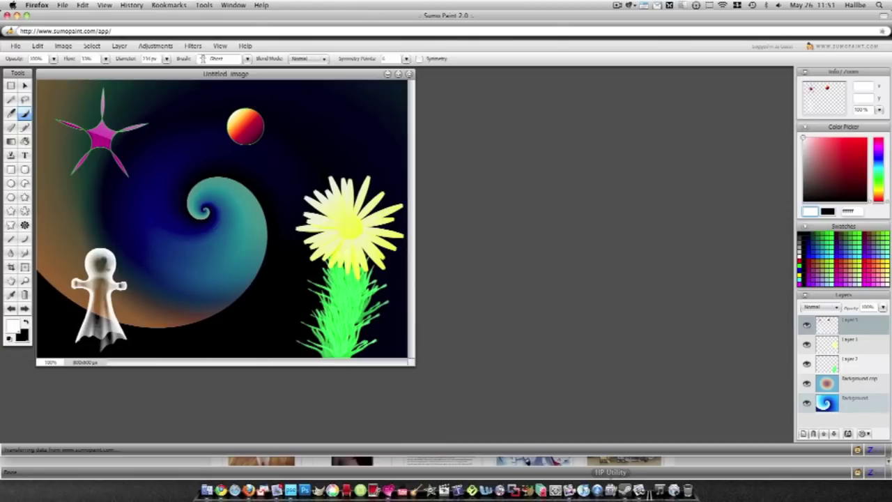
pyautogui.click(846, 359)
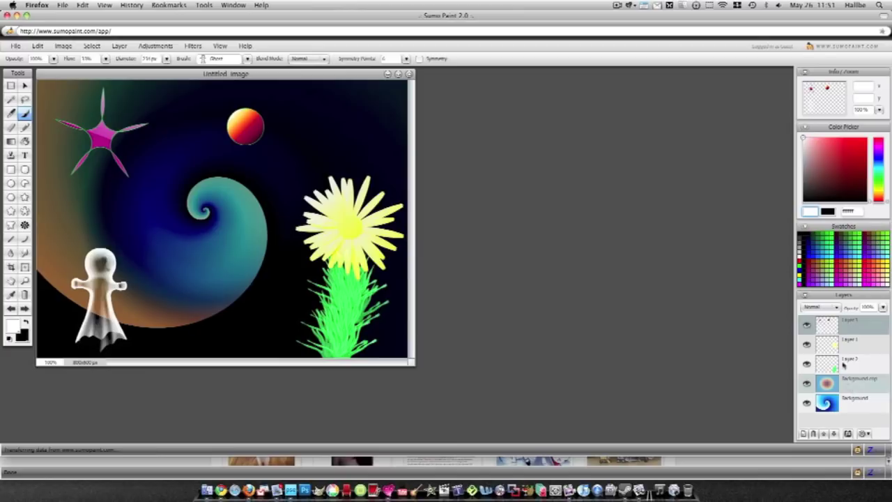
# Open Reflection_pool.jpg from the Desktop through File > Open from My Computer.
pyautogui.rightClick(836, 402)
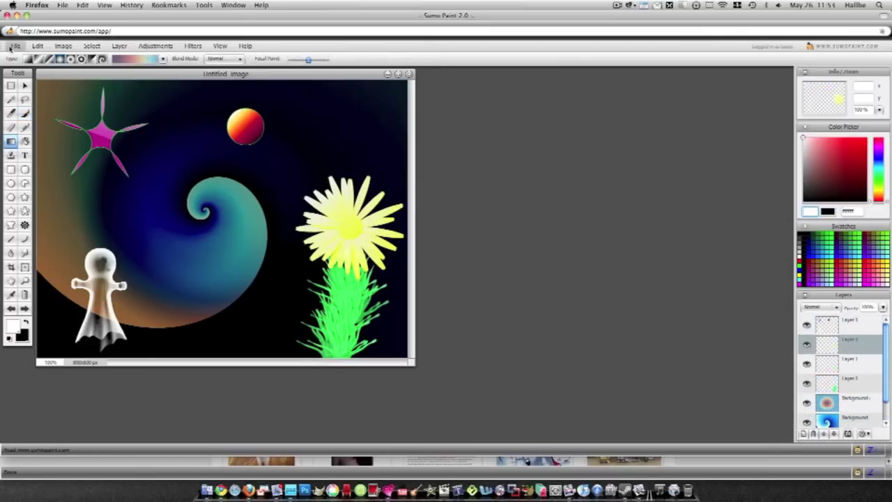
pyautogui.click(15, 46)
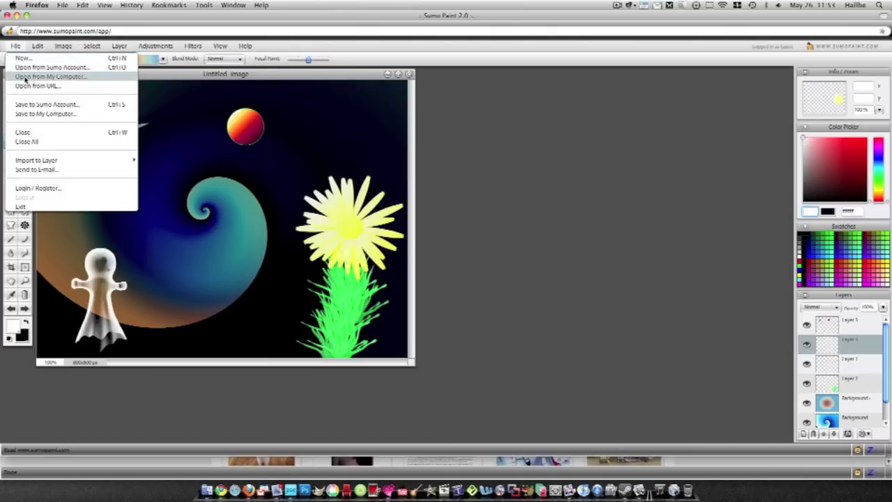
pyautogui.click(25, 79)
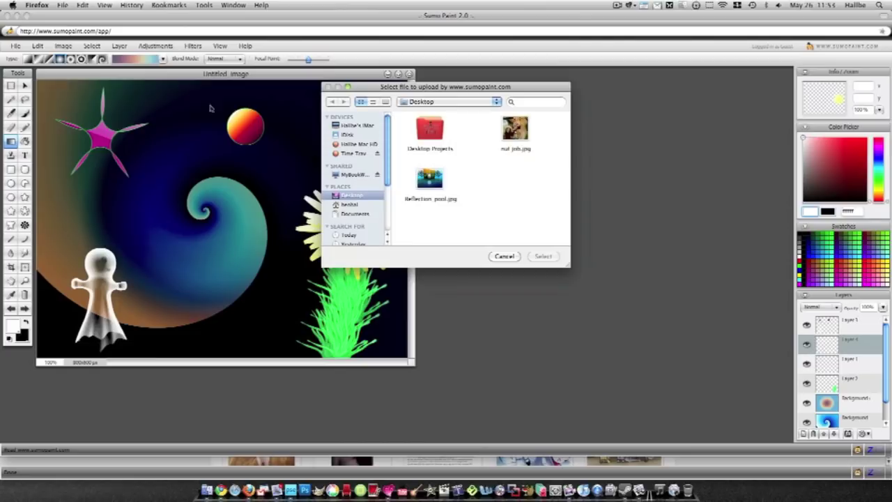
pyautogui.click(429, 178)
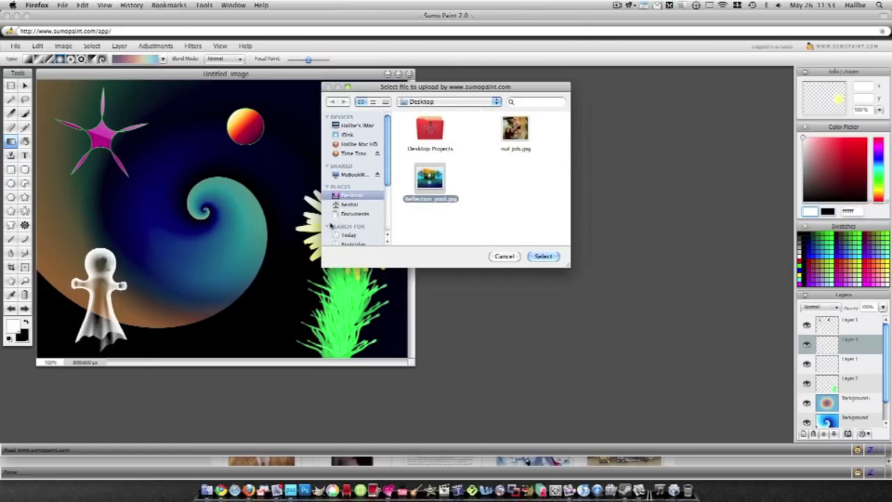
pyautogui.click(556, 256)
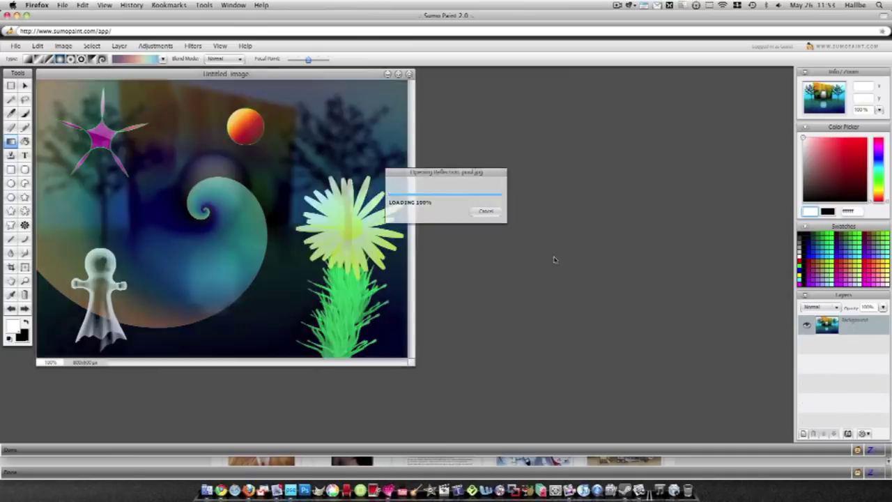